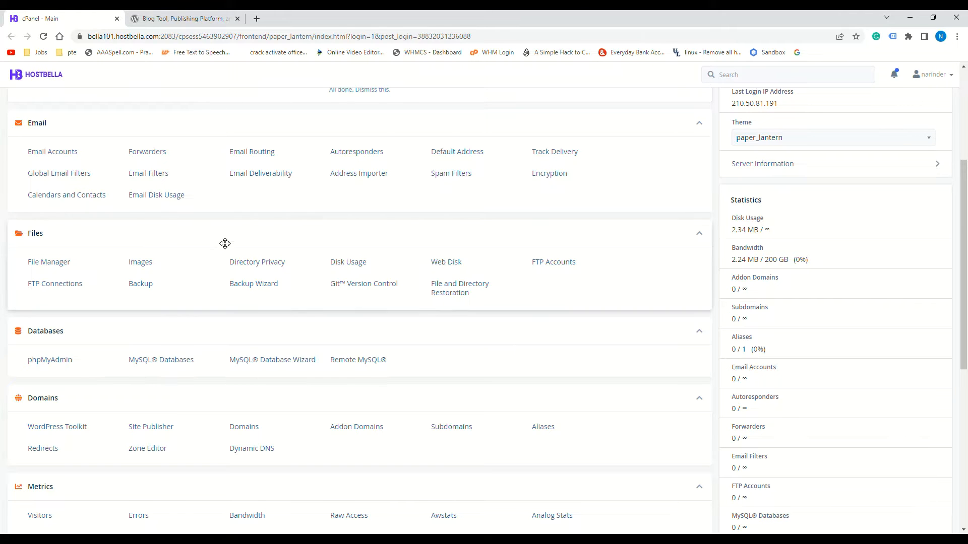
Confirm WordPress Toolkit lists no connected sites, return to cPanel Main, and open a new browser tab
scroll(209, 292, "up", 4)
scroll(164, 259, "down", 7)
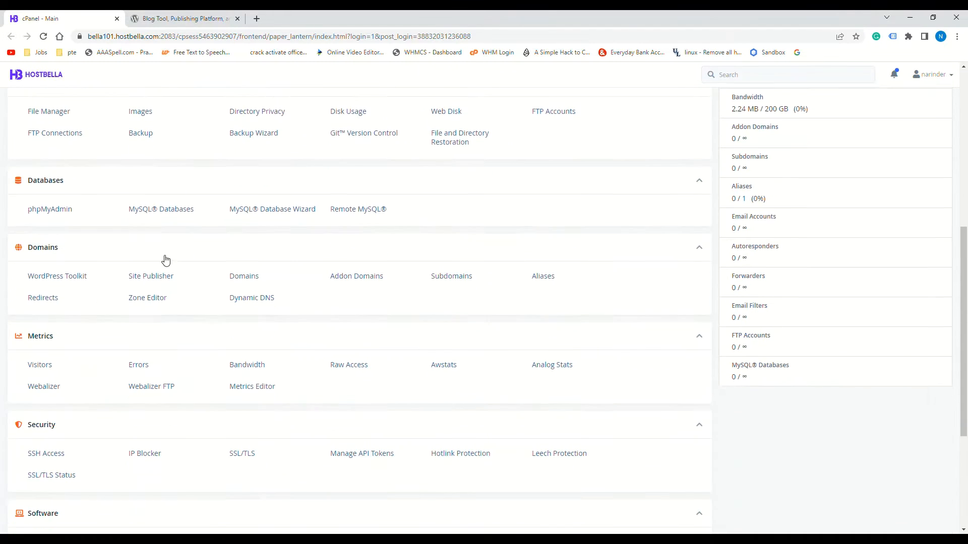
left_click(74, 278)
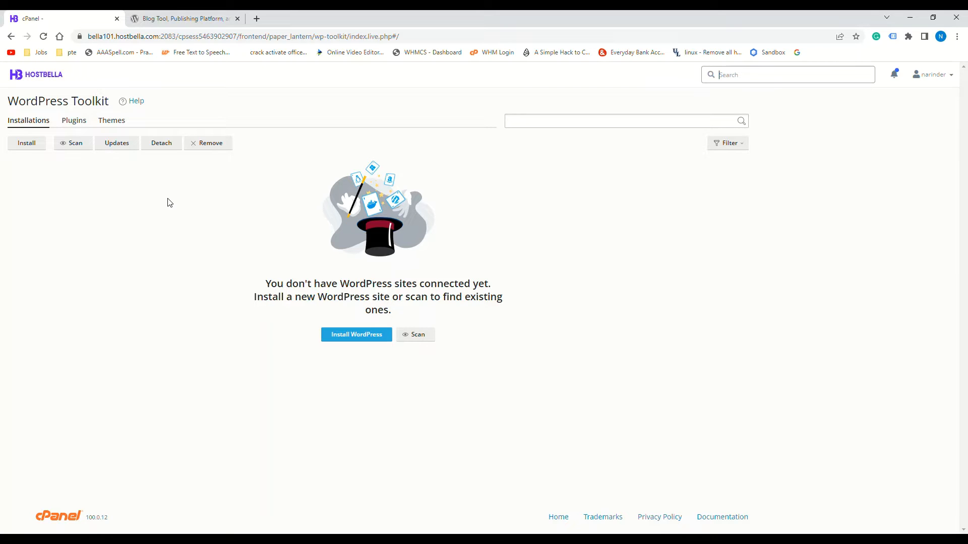
left_click(11, 36)
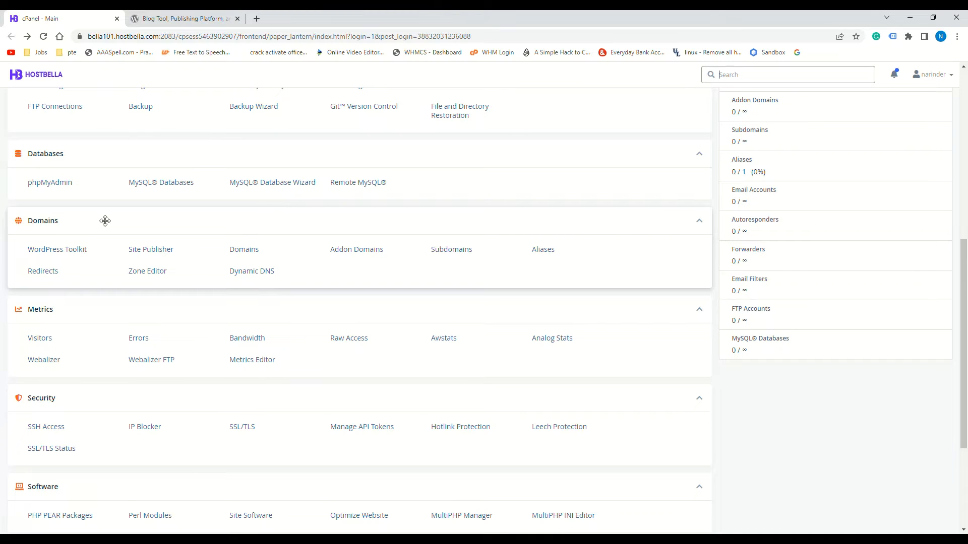
left_click(257, 18)
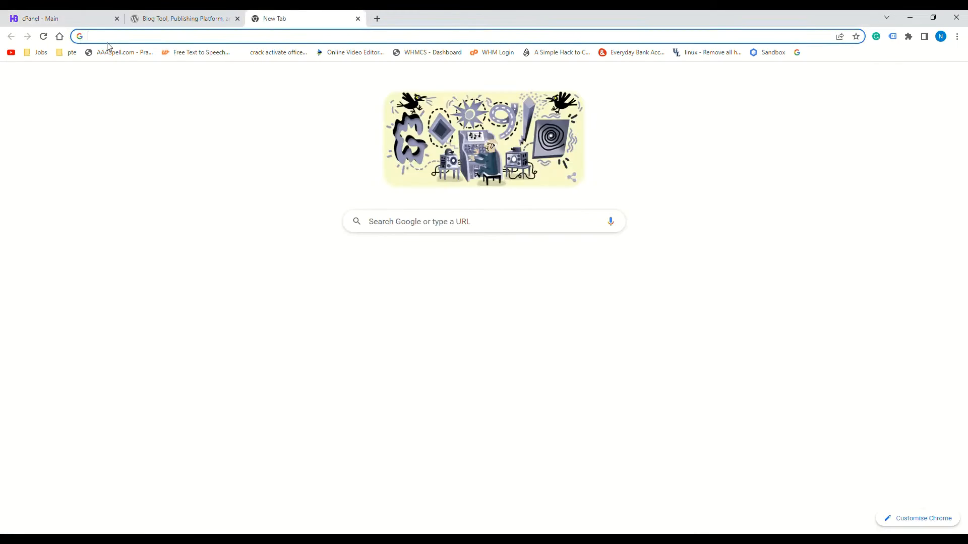
Load the site's domain in the new tab, which shows a bare Index of / listing
left_click(117, 38)
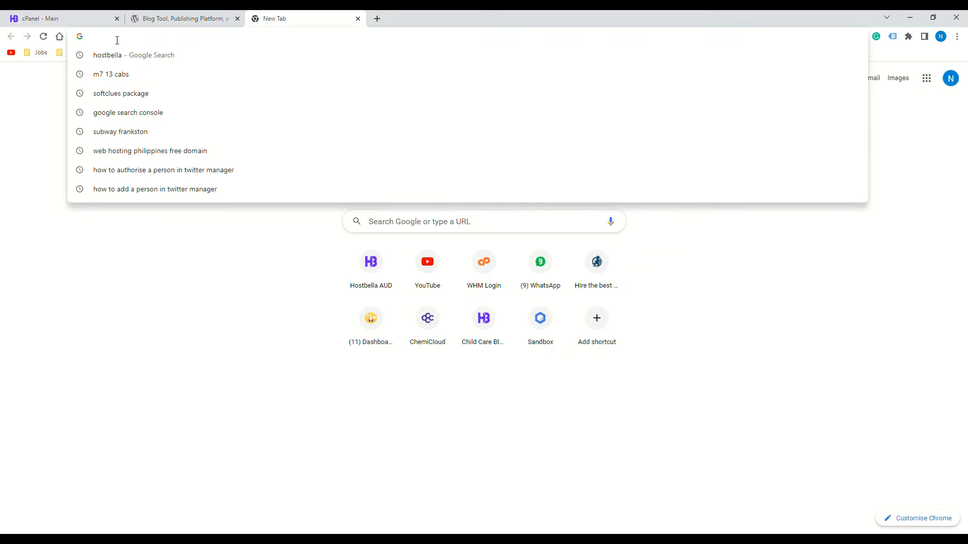
key("Return")
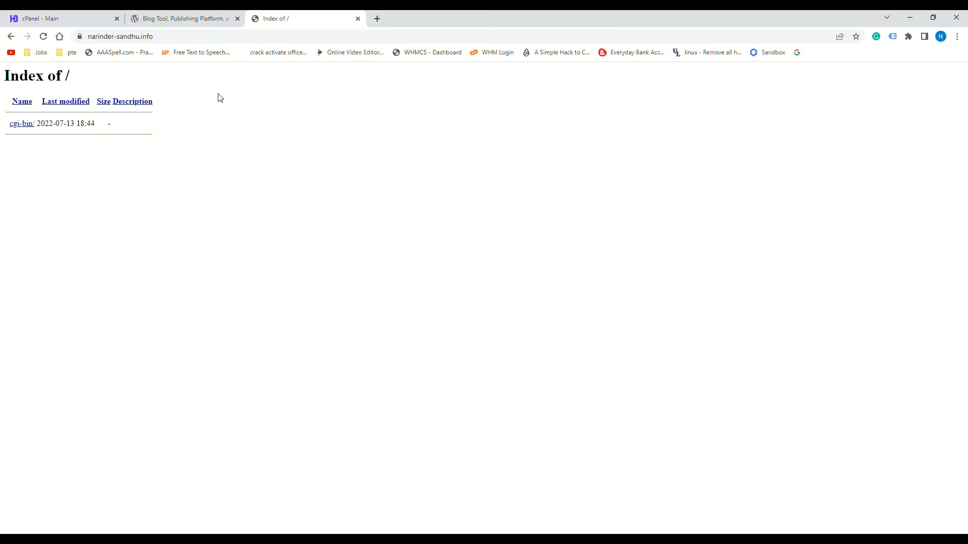
Back in cPanel, open File Manager on the home directory
left_click(53, 18)
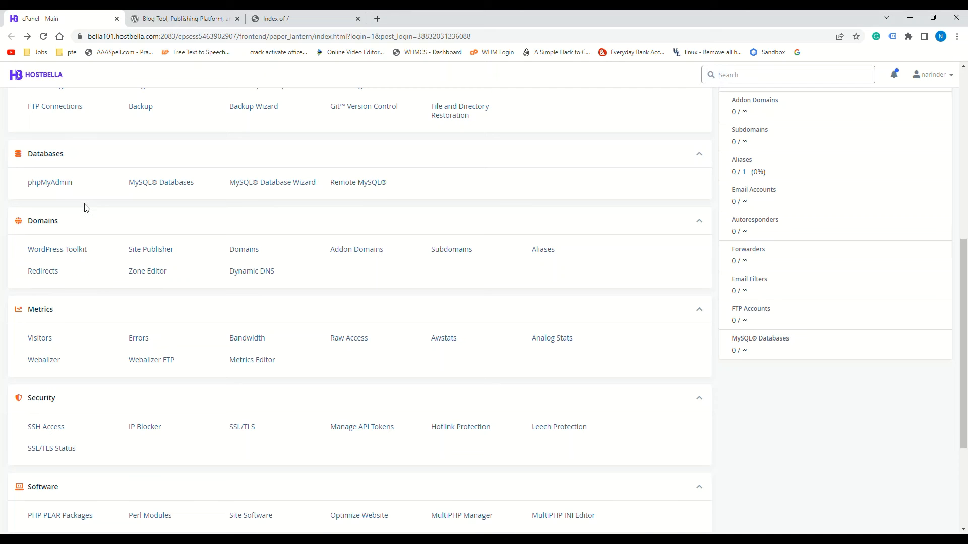
scroll(85, 208, "up", 5)
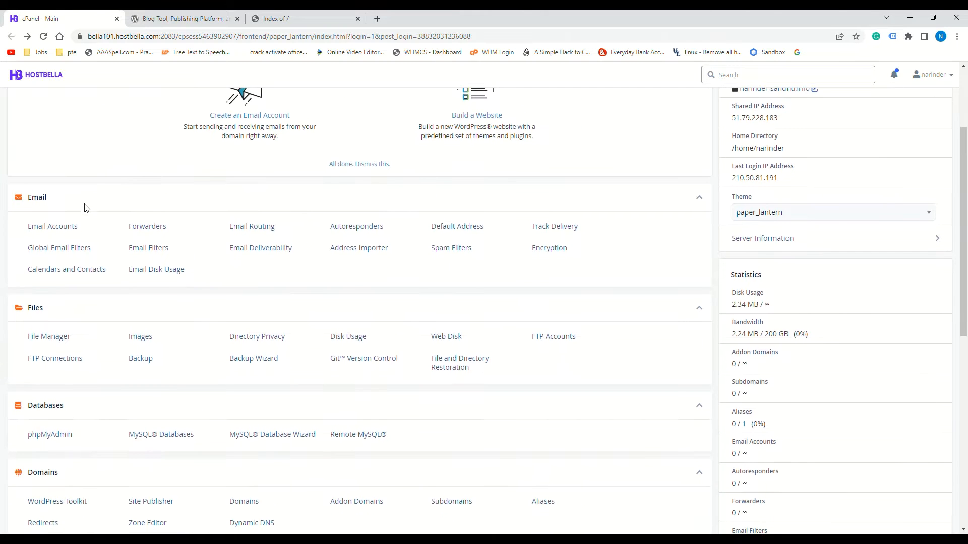
left_click(49, 337)
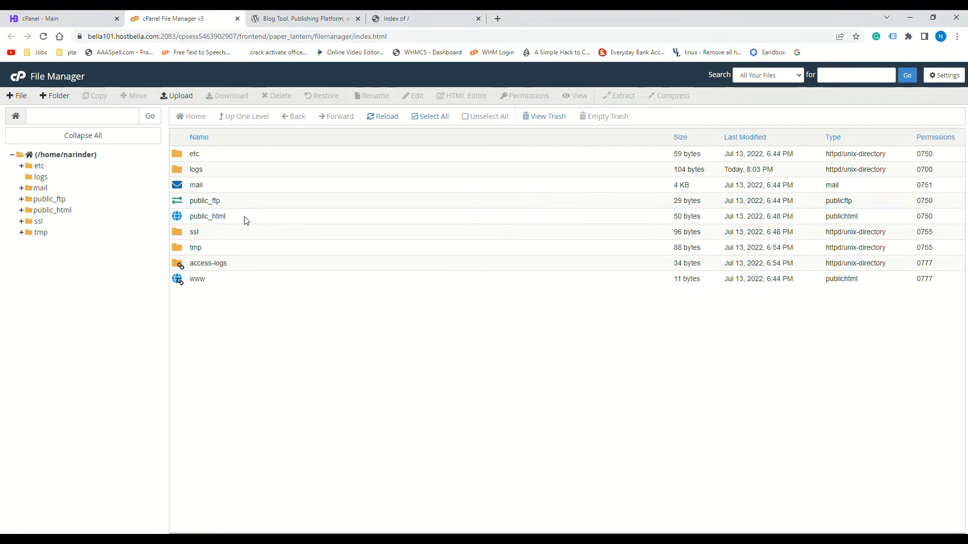
Create a folder named wp inside public_html and open it
double_click(246, 220)
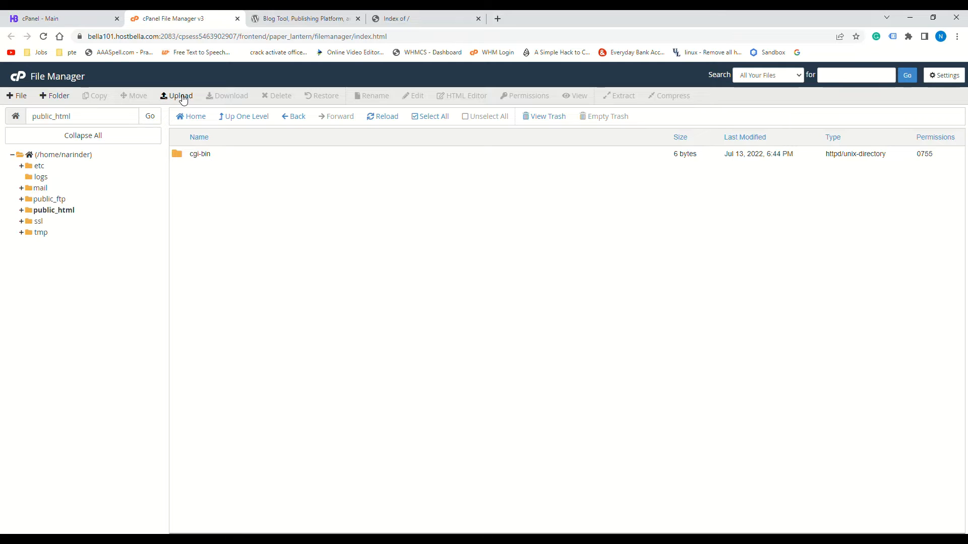
left_click(56, 97)
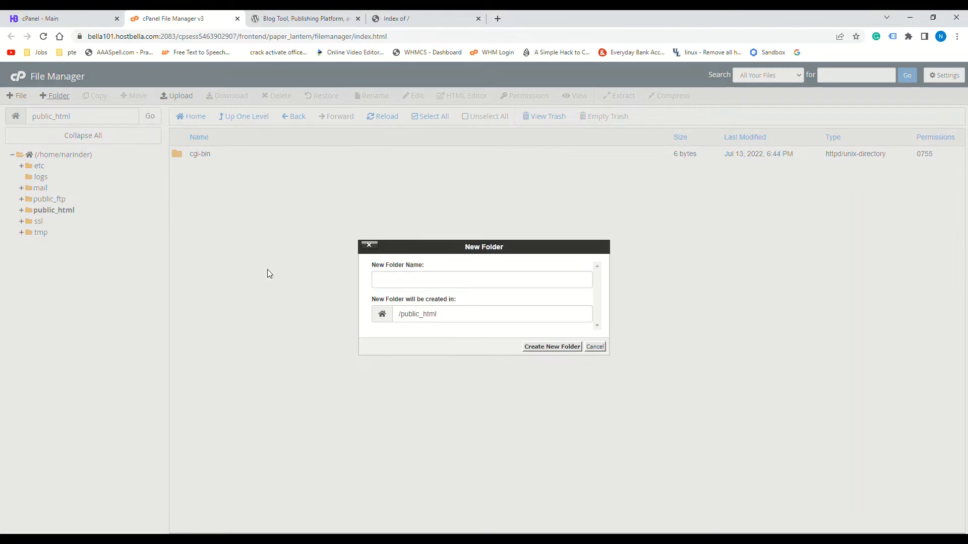
type("wp")
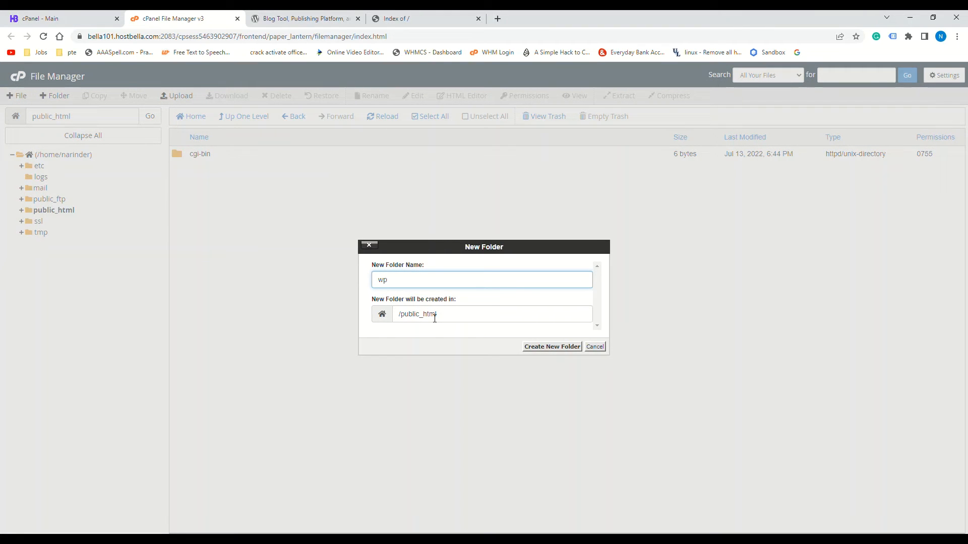
left_click(557, 351)
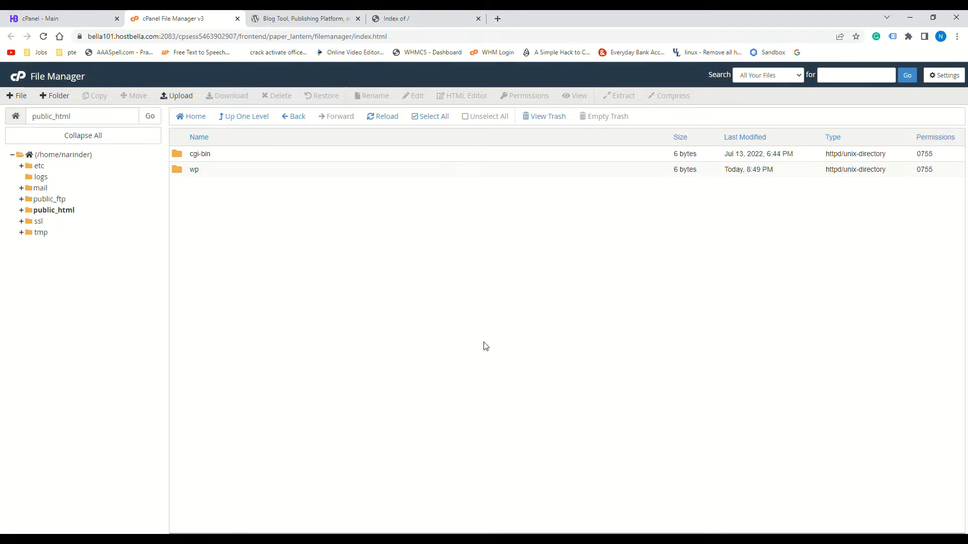
double_click(235, 170)
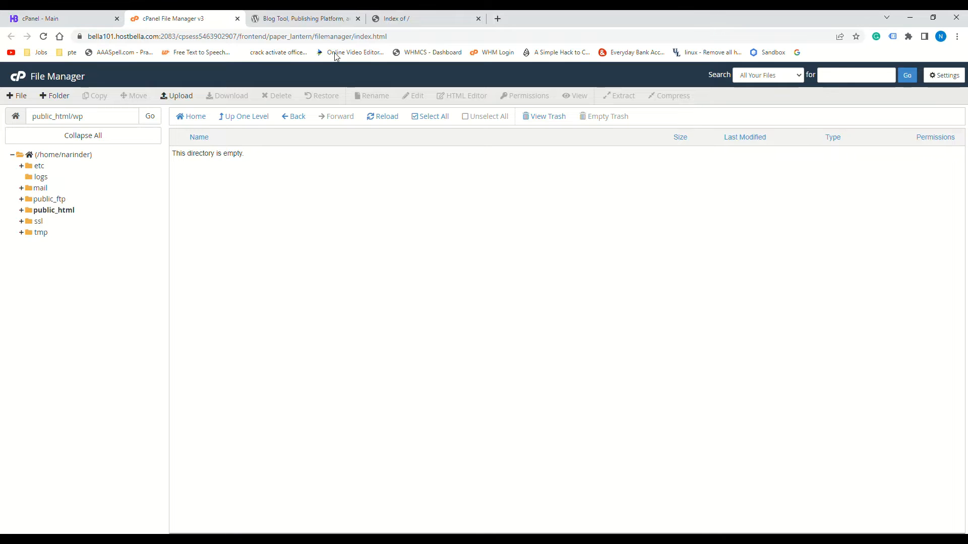
Reach the wordpress.org Get WordPress page offering 6.0.1, then return to the empty wp folder
left_click(309, 21)
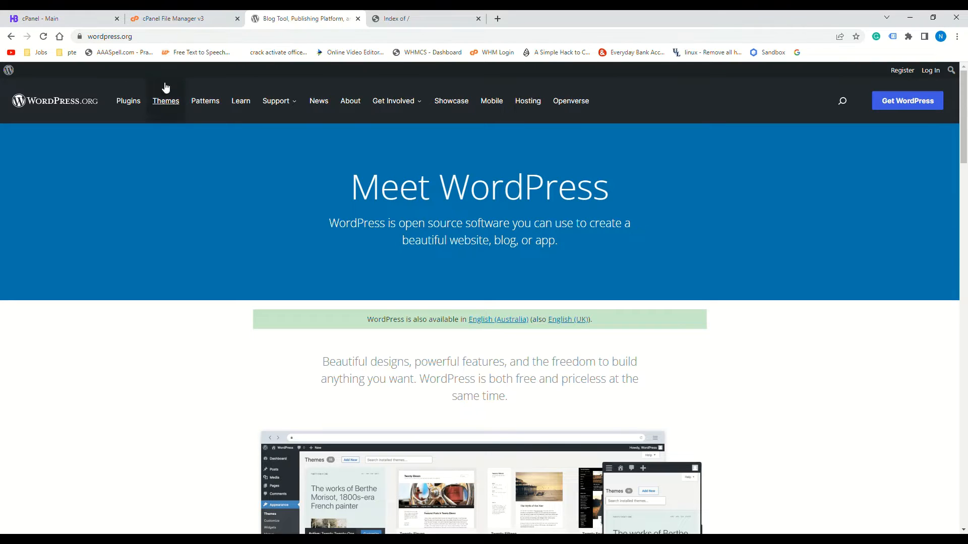
left_click(908, 104)
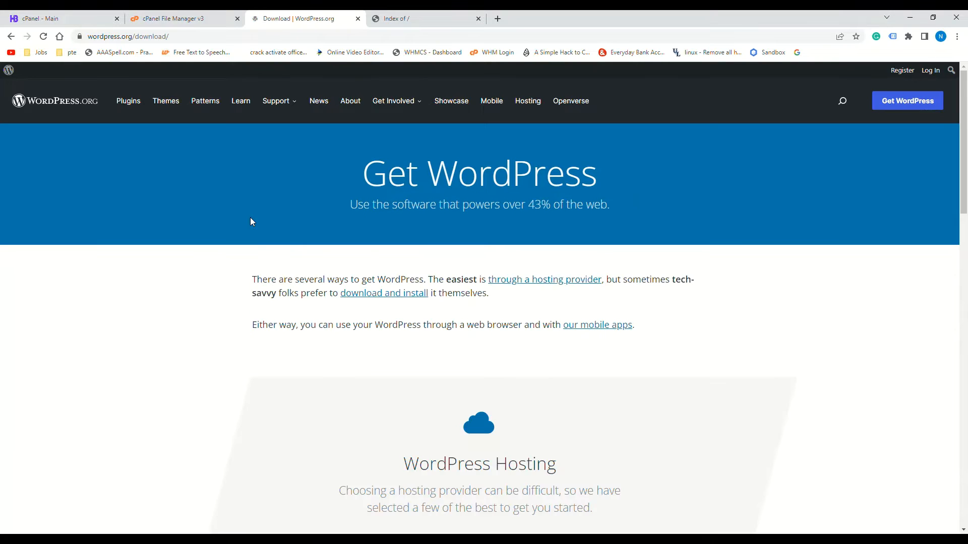
scroll(250, 218, "down", 6)
scroll(370, 272, "down", 4)
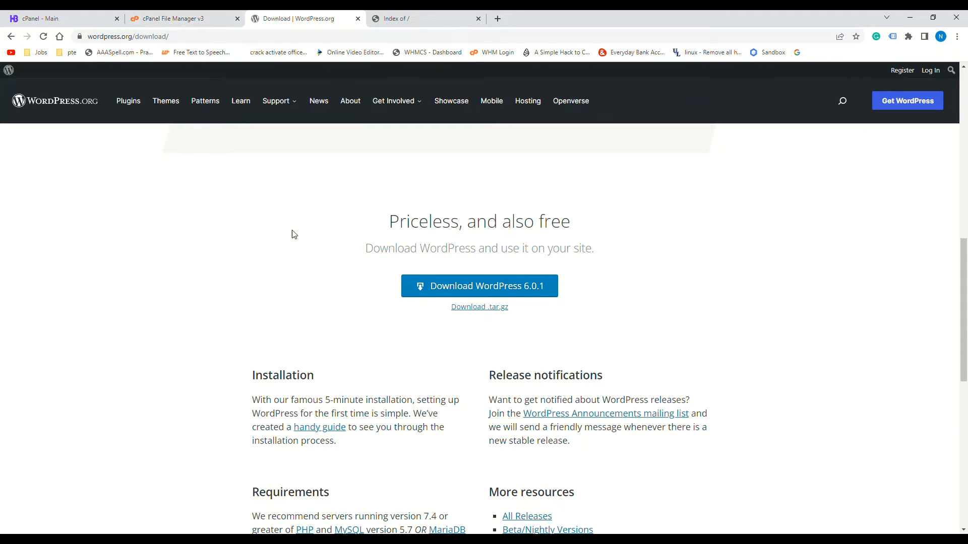
left_click(183, 23)
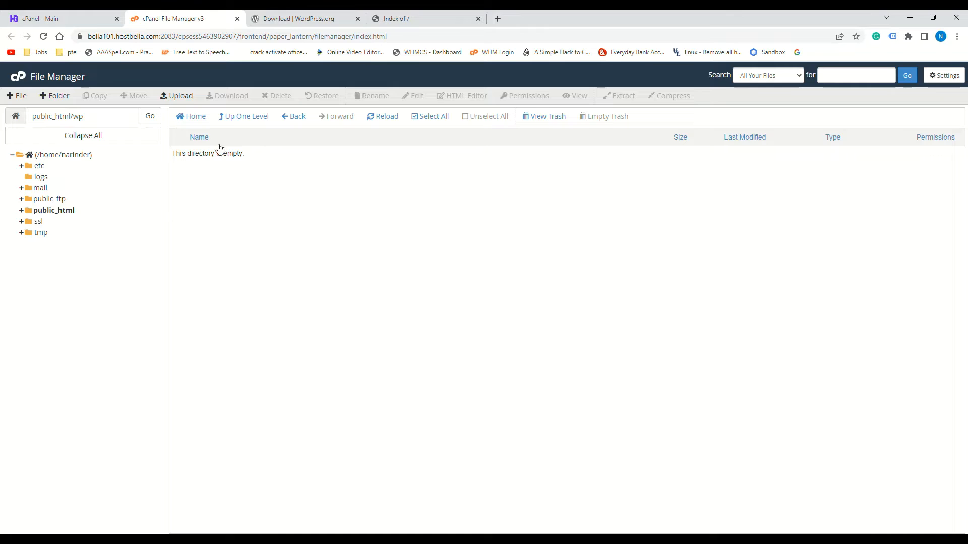
Upload wordpress-6.0.1.zip (21.72 MB) into public_html/wp and go back to the folder listing
left_click(184, 99)
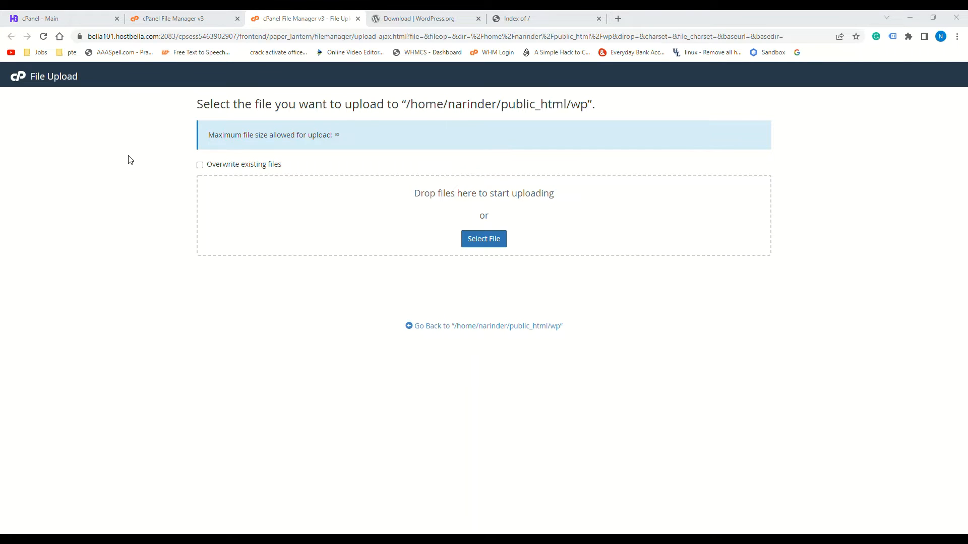
key("Return")
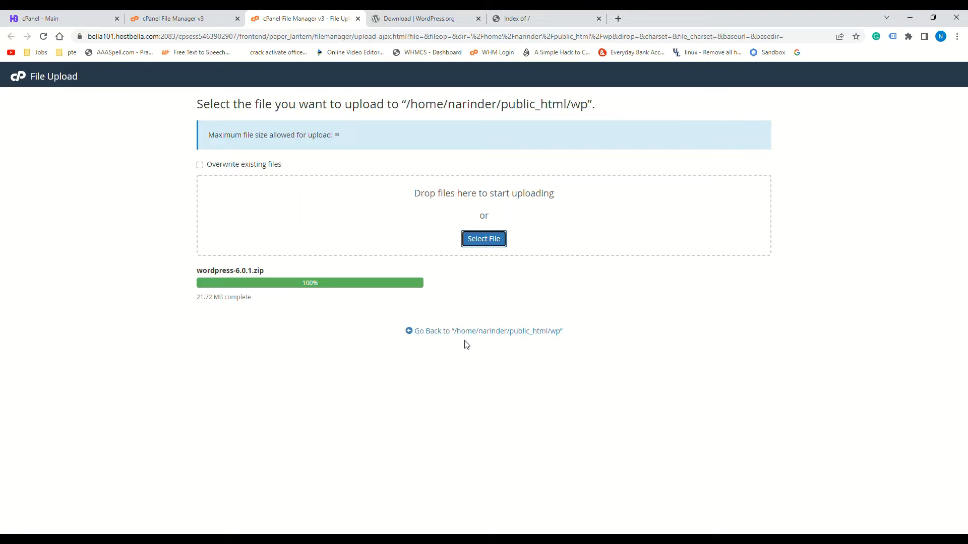
left_click(479, 333)
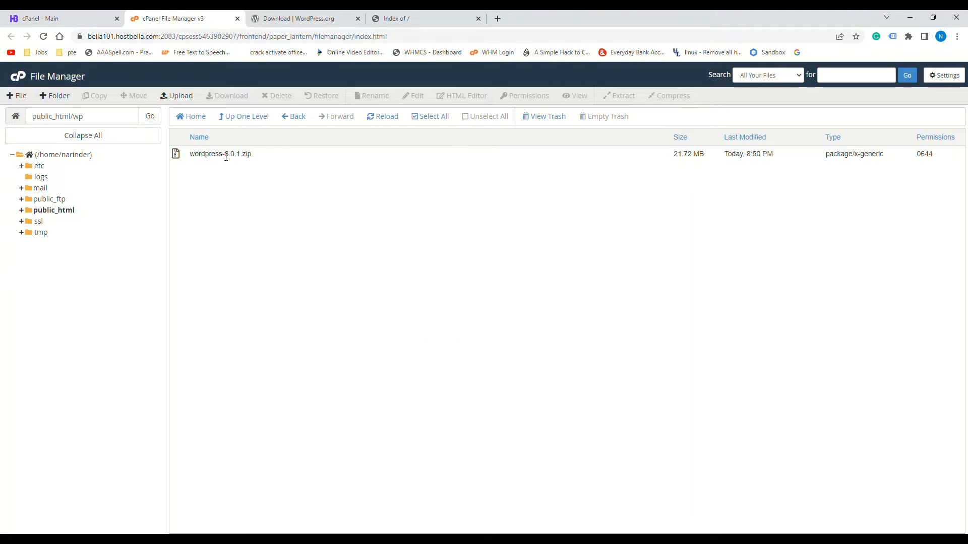
Extract wordpress-6.0.1.zip in public_html/wp and reload so the wordpress folder appears
left_click(291, 159)
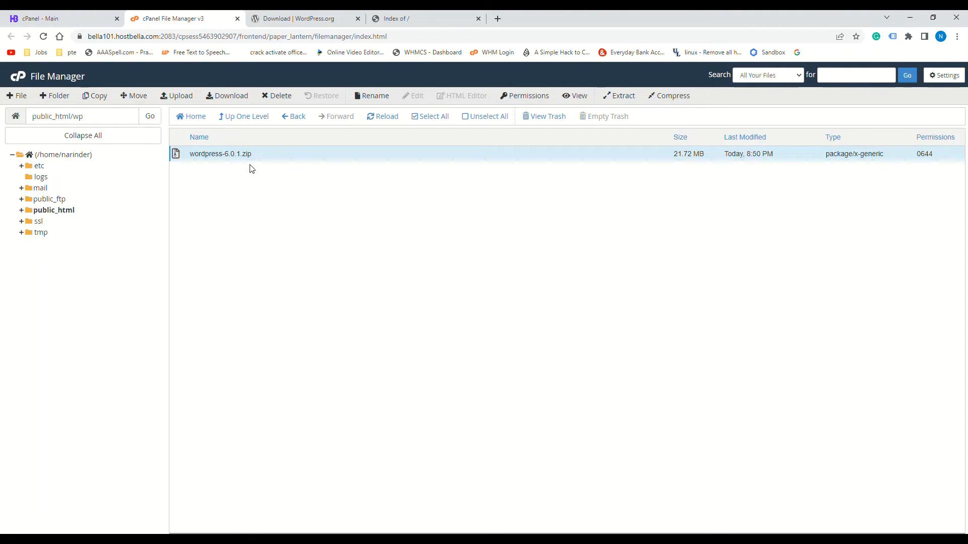
right_click(280, 157)
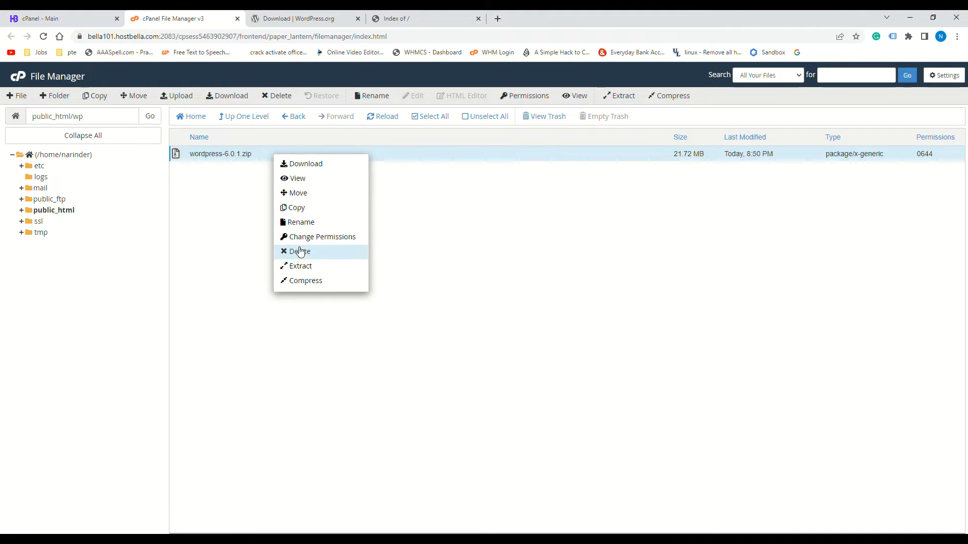
left_click(300, 266)
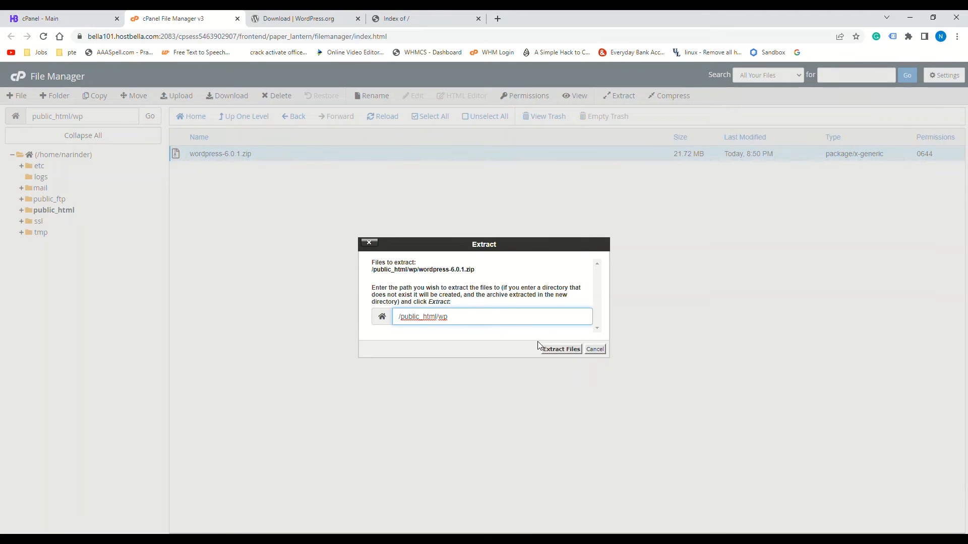
left_click(554, 351)
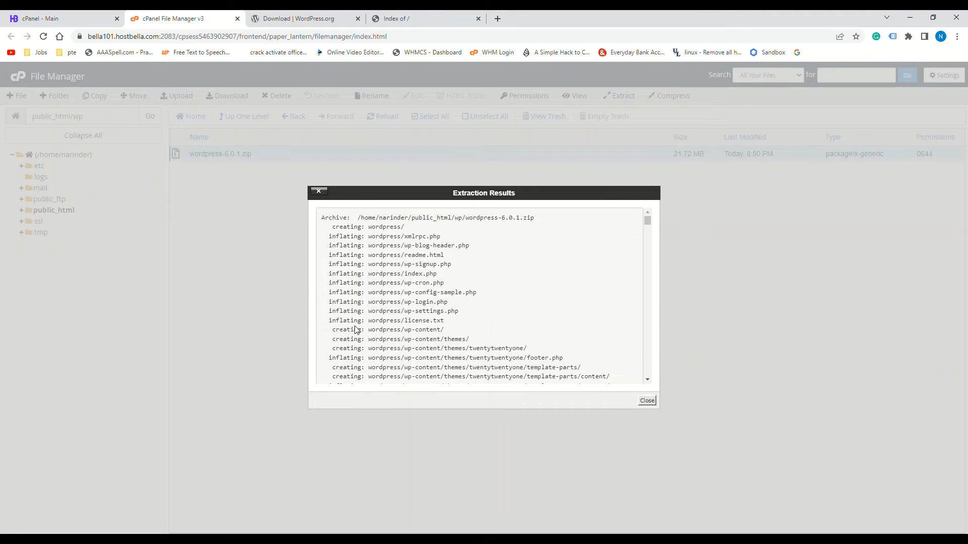
left_click(646, 401)
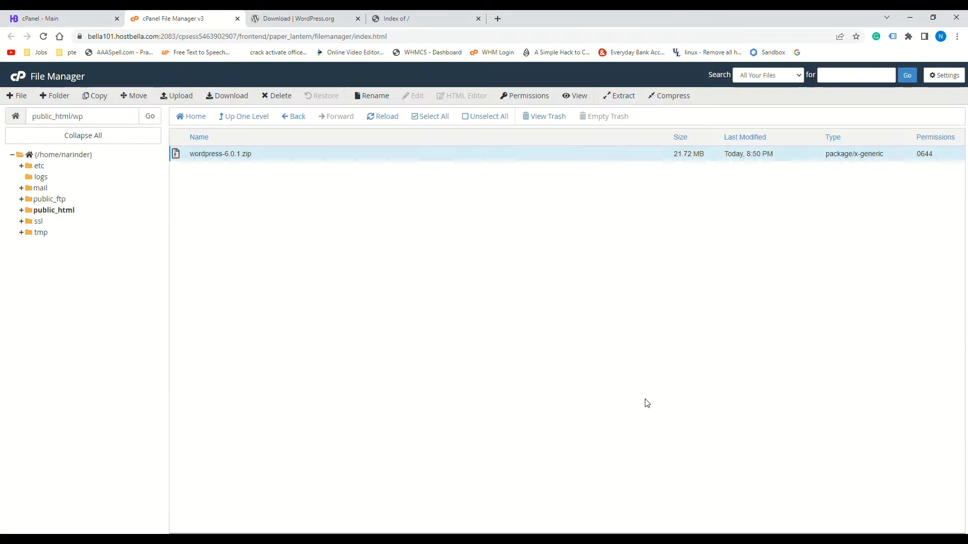
left_click(390, 117)
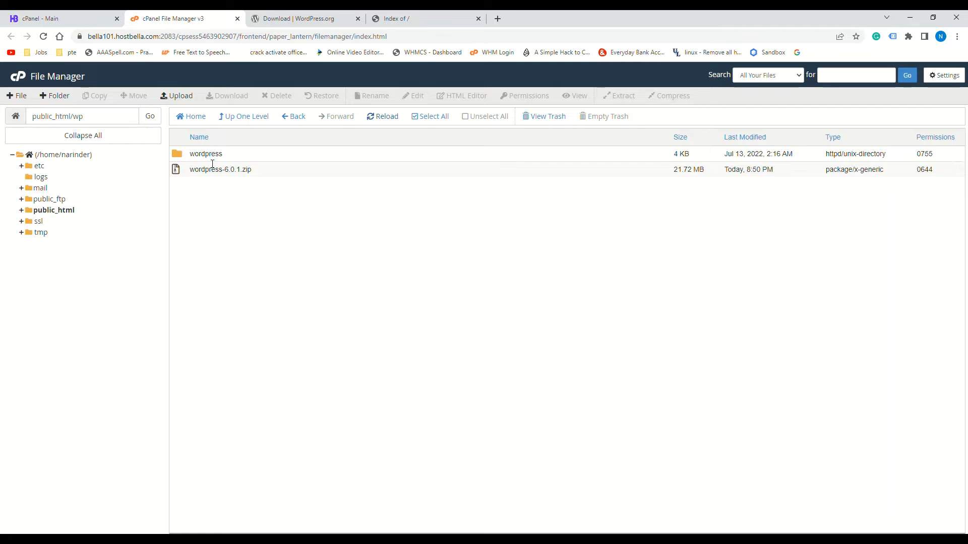
Move all extracted WordPress files from the wordpress subfolder up into public_html/wp
double_click(76, 116)
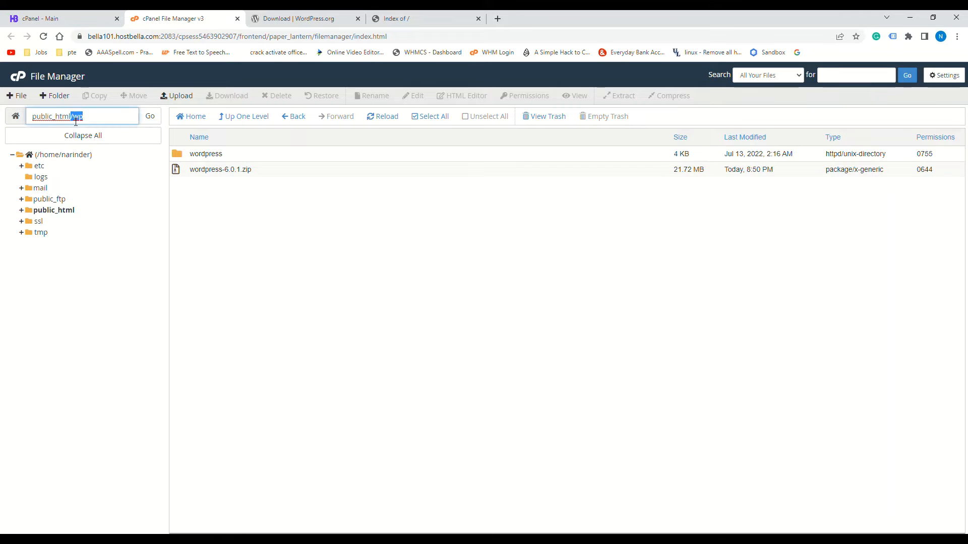
double_click(253, 159)
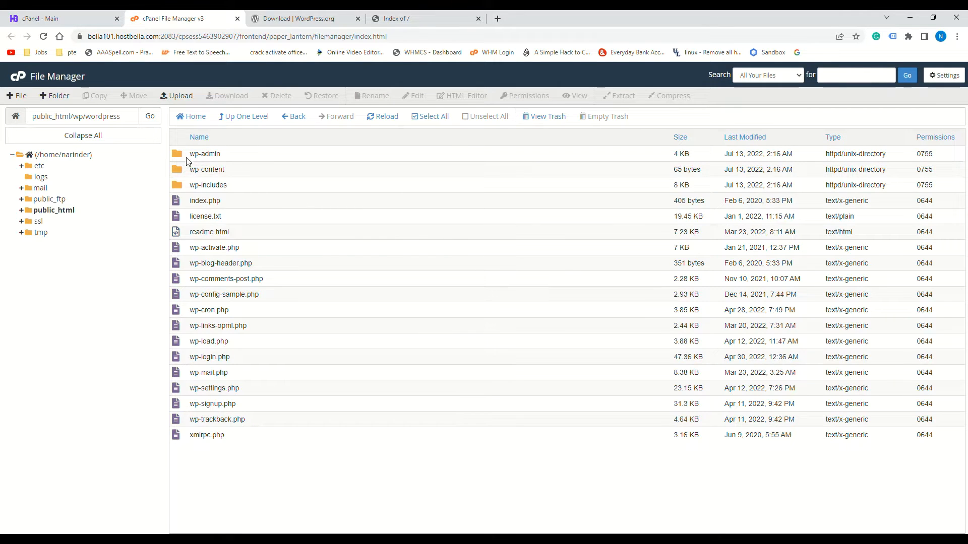
left_click_drag(186, 160, 388, 443)
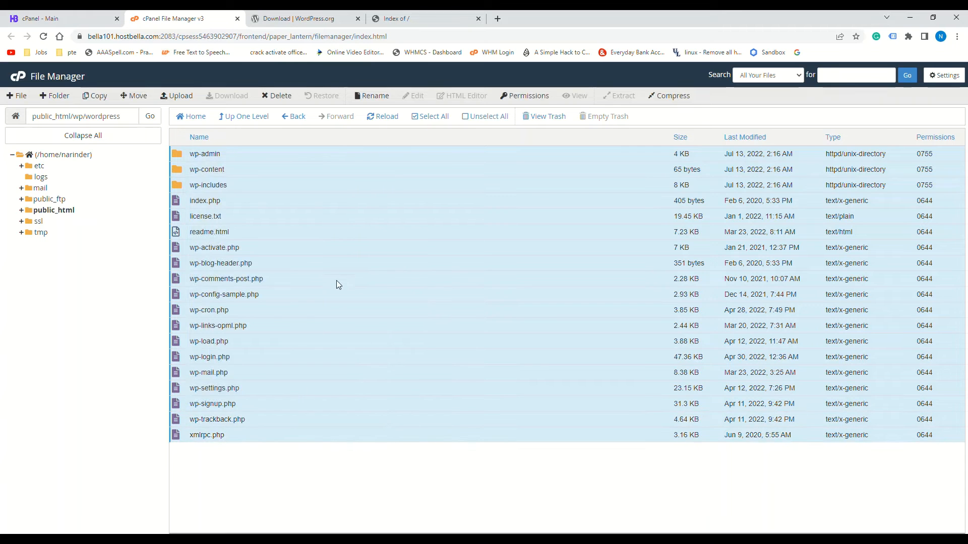
right_click(329, 272)
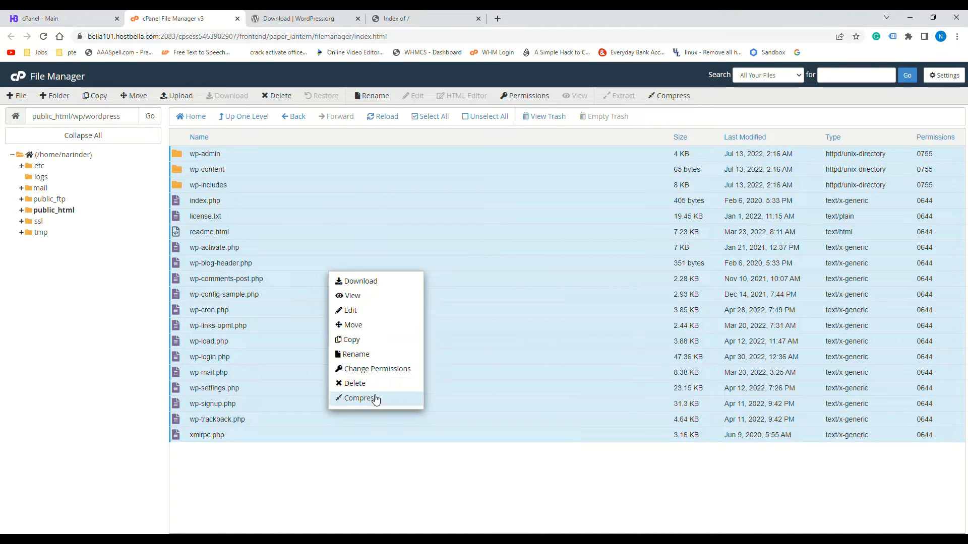
left_click(353, 325)
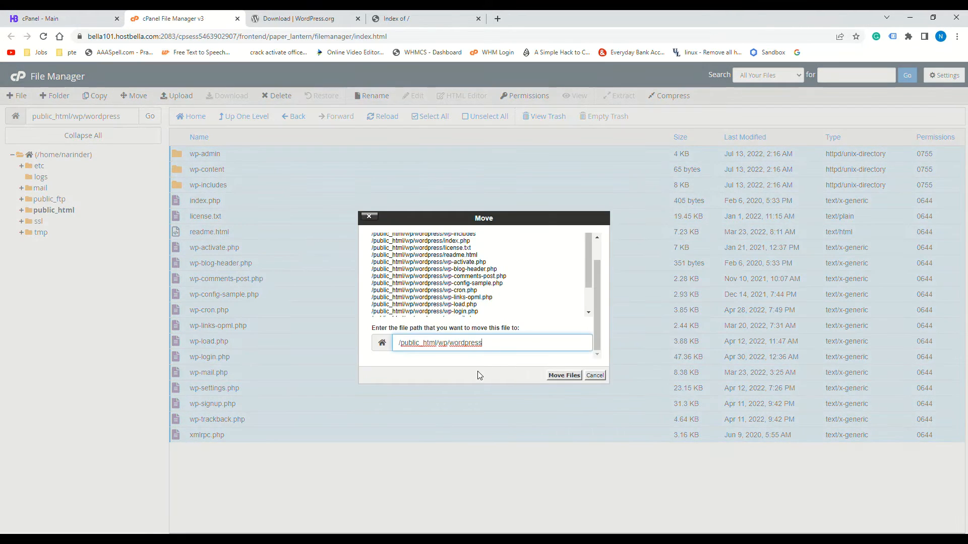
double_click(453, 348)
key("BackSpace")
left_click(565, 375)
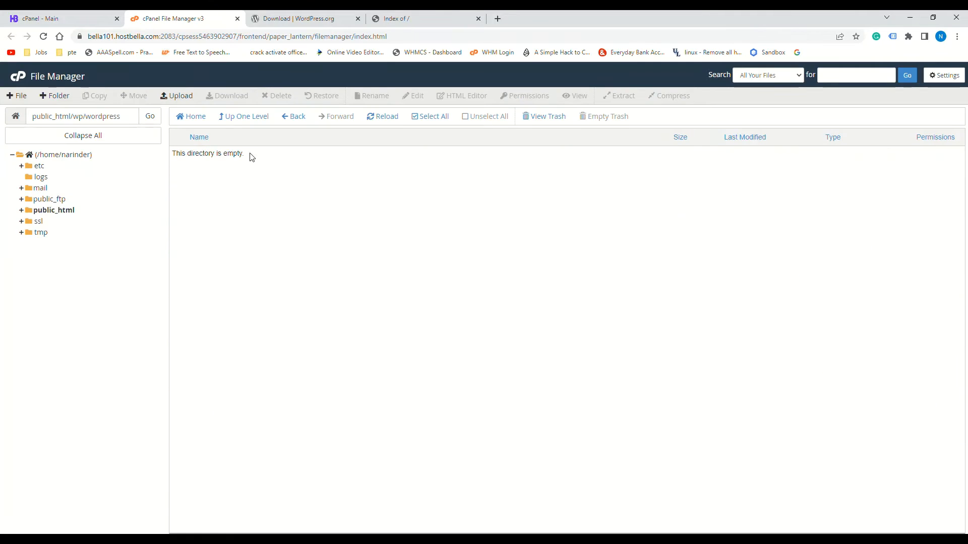
Delete the now-empty wordpress folder to the trash
left_click(253, 118)
left_click(235, 155)
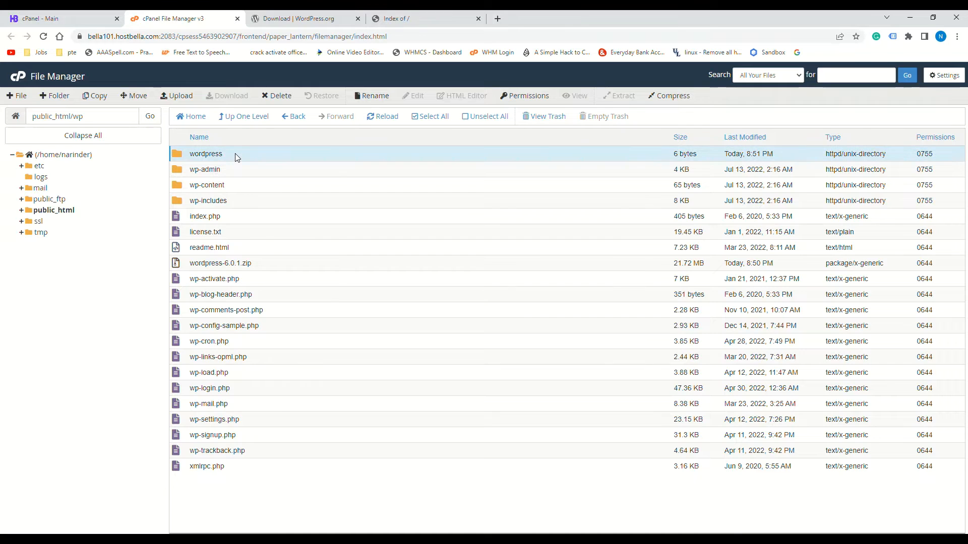
right_click(235, 153)
left_click(271, 224)
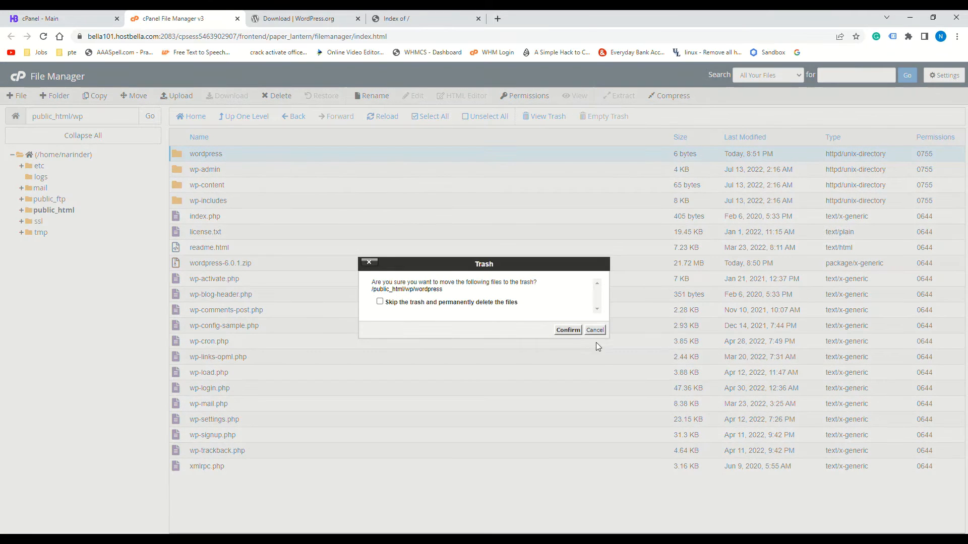
left_click(565, 330)
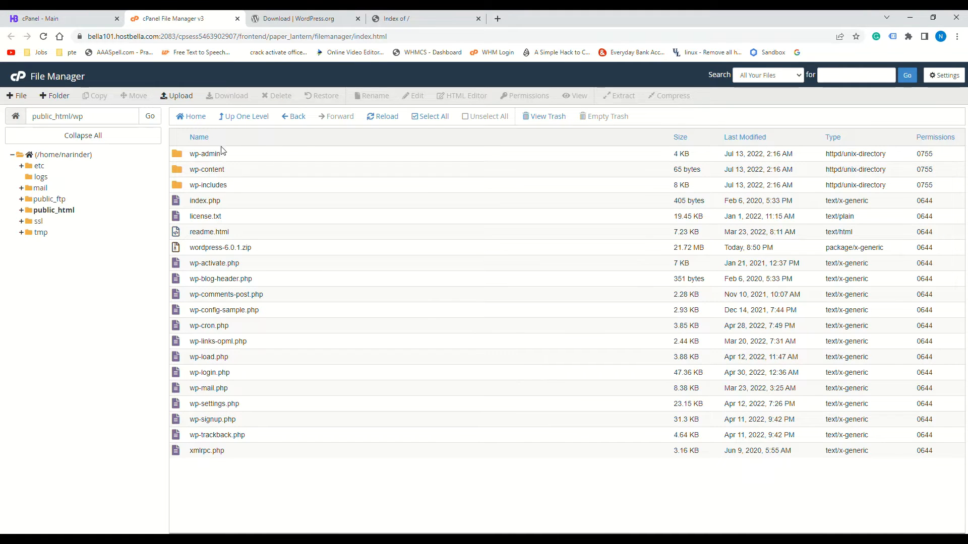
left_click(419, 18)
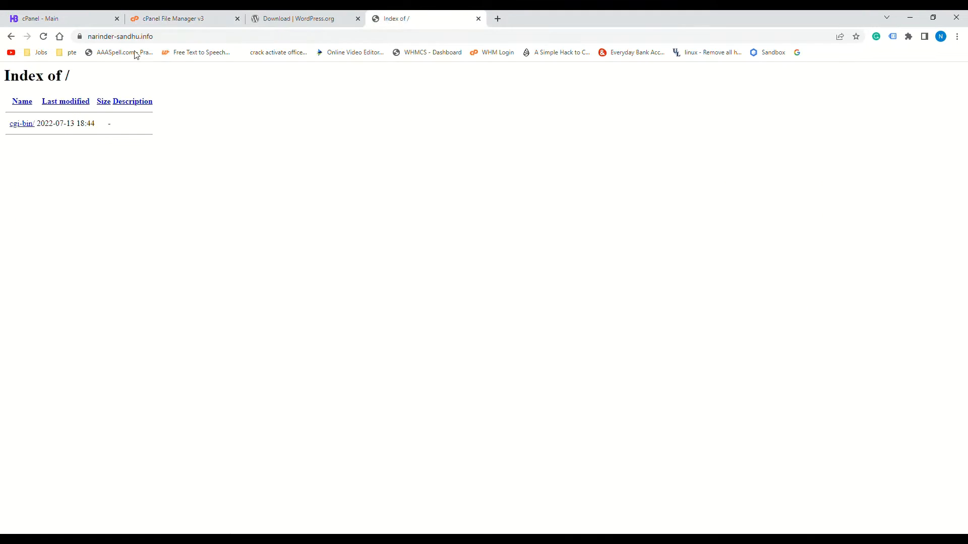
Append /wp to the site address to launch the WordPress installer
left_click(179, 38)
left_click(180, 40)
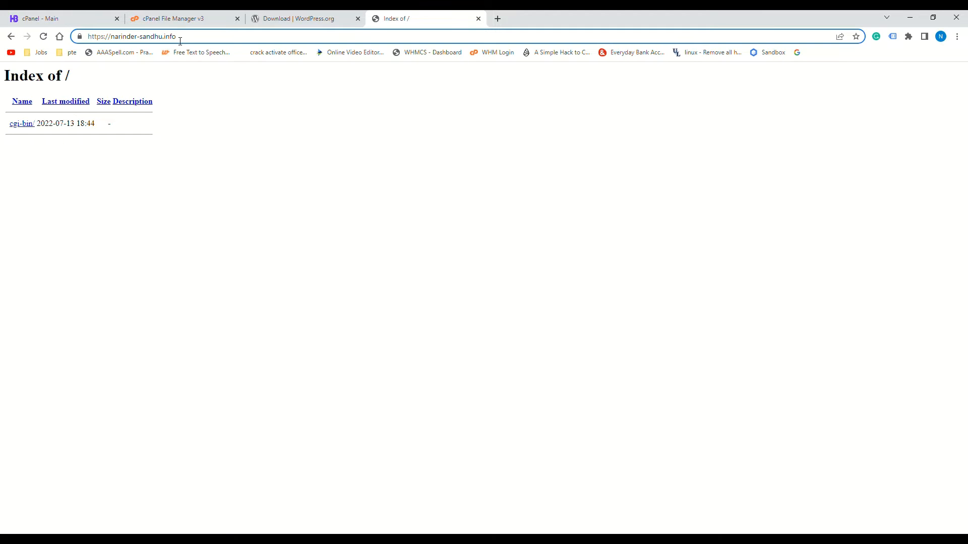
type("/wp")
key("Return")
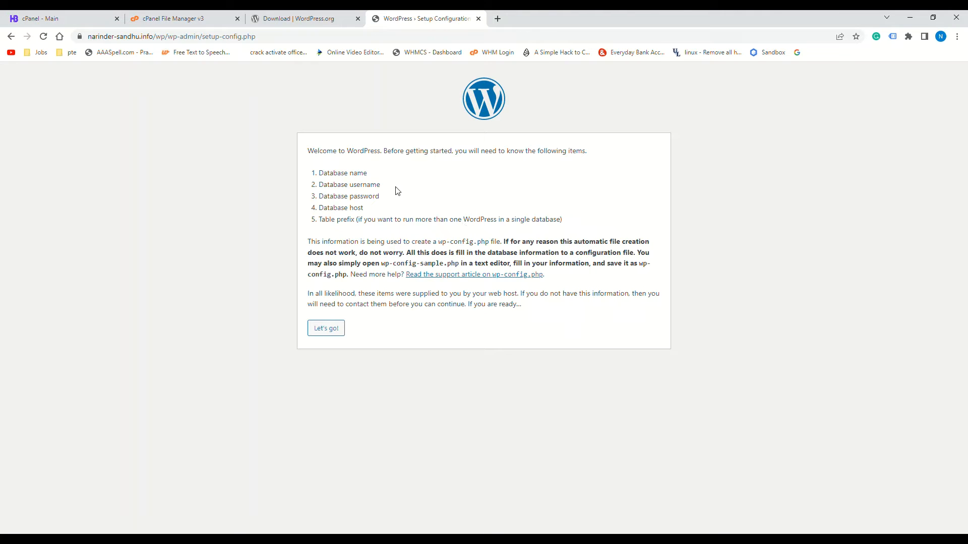
Review the required database details and continue with Let's go! to the database connection form
left_click_drag(318, 174, 396, 222)
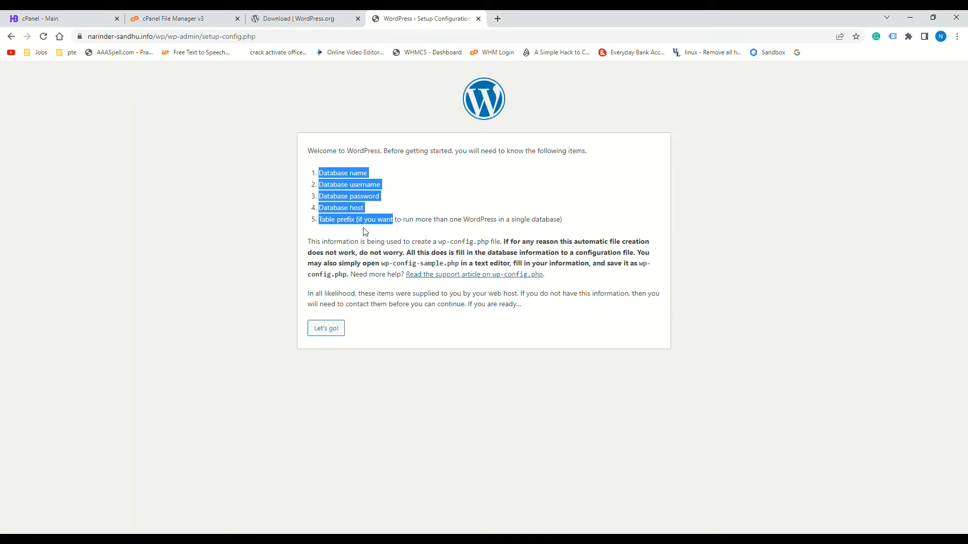
left_click(396, 195)
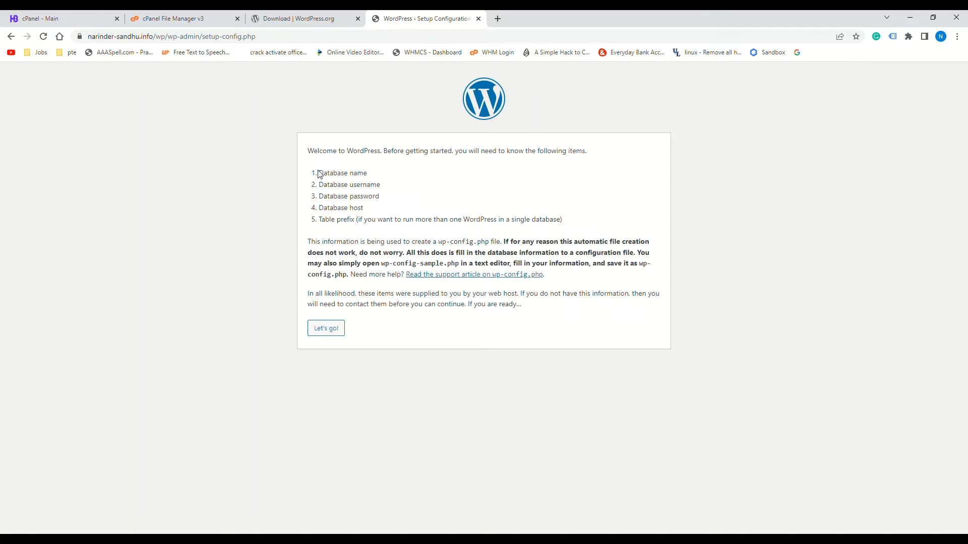
left_click_drag(318, 174, 385, 201)
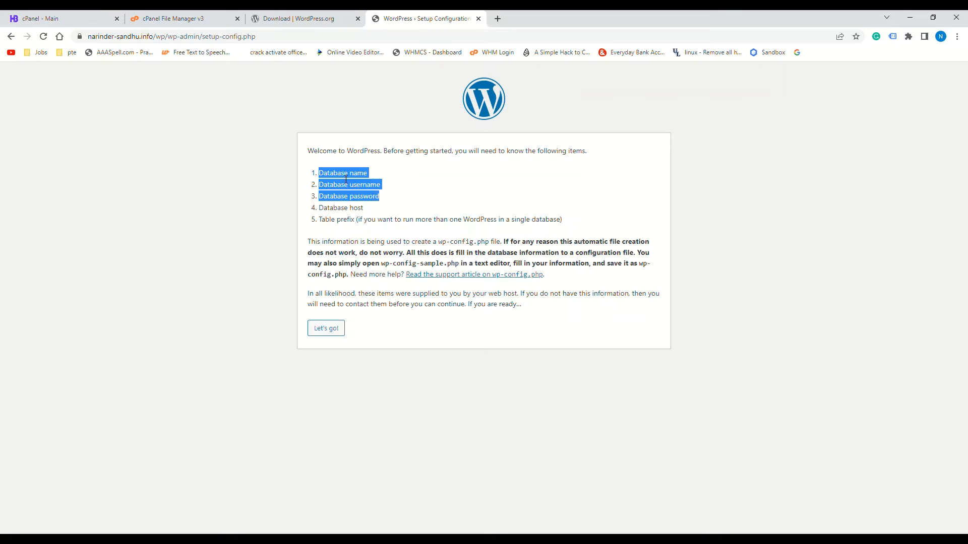
left_click(326, 328)
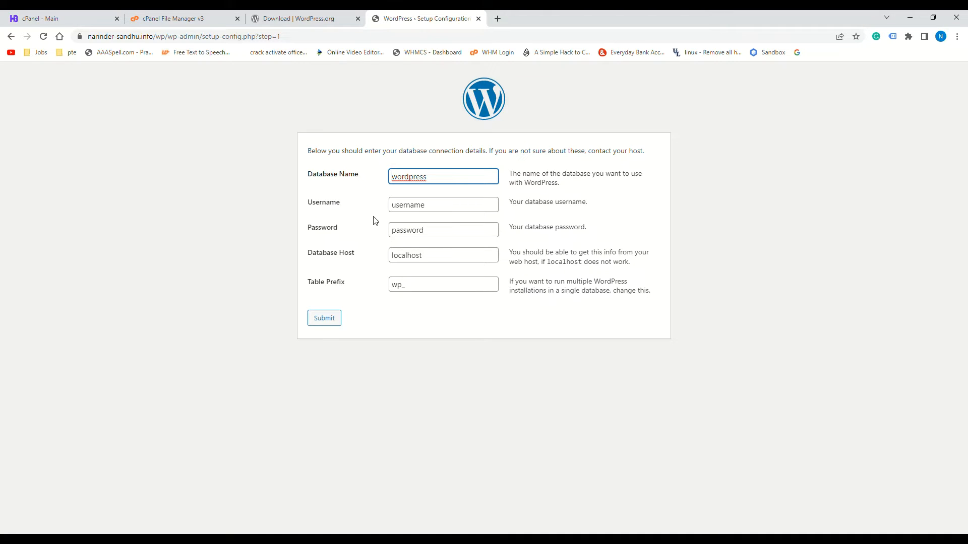
left_click(66, 24)
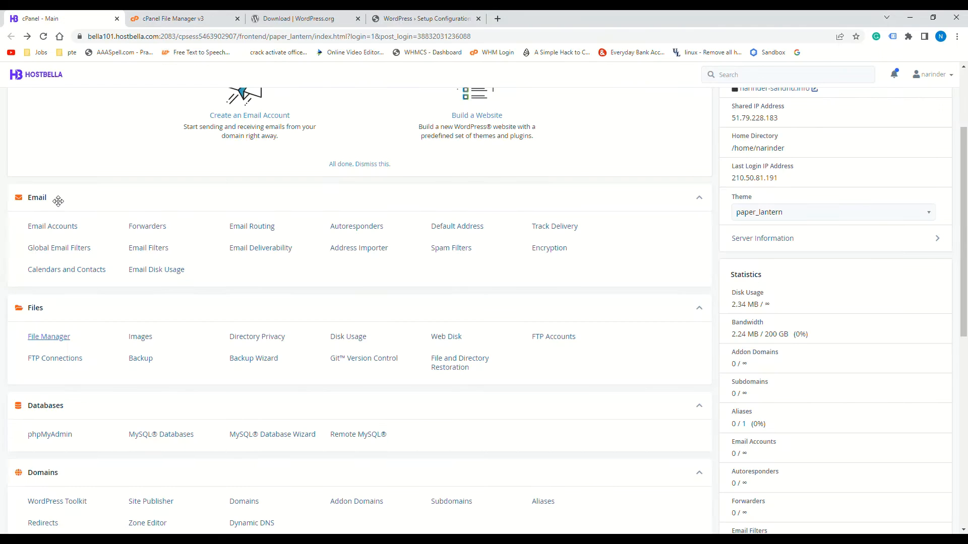
In MySQL Databases, create a new database with the suffix 'test' and go back
scroll(106, 255, "down", 3)
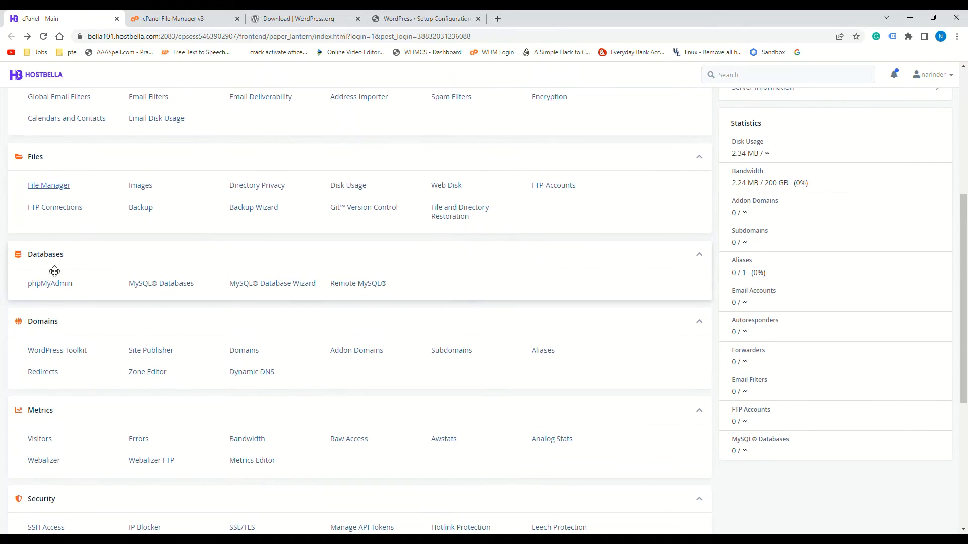
left_click(163, 284)
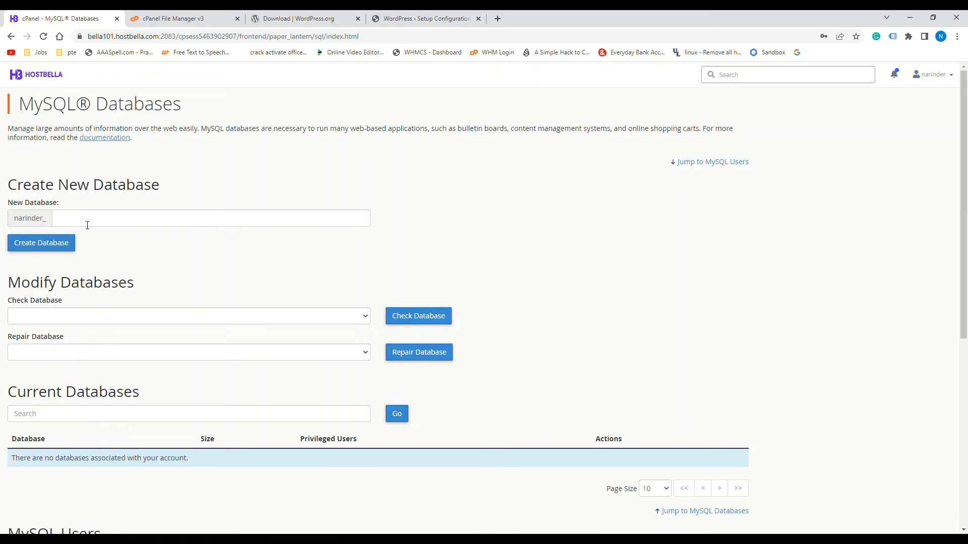
left_click(80, 221)
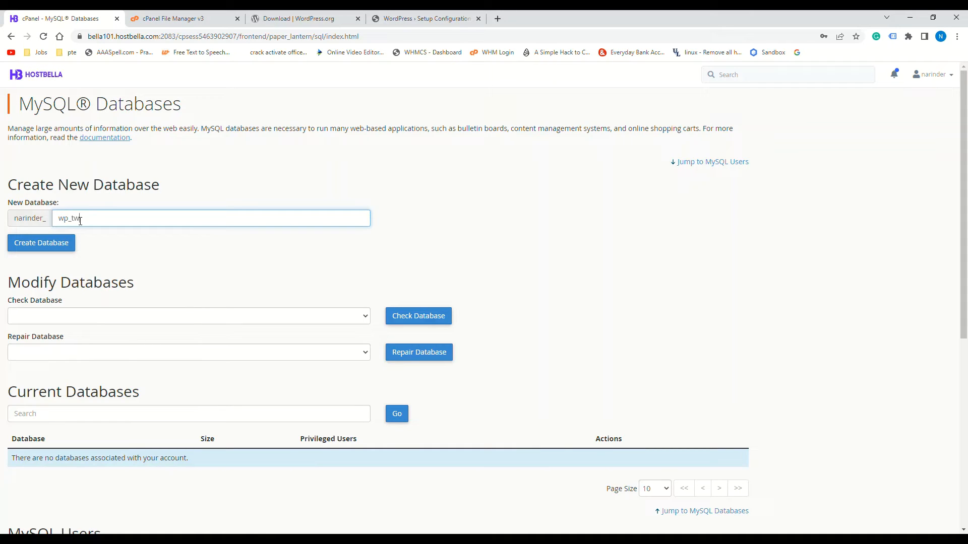
key("BackSpace")
key("BackSpace")
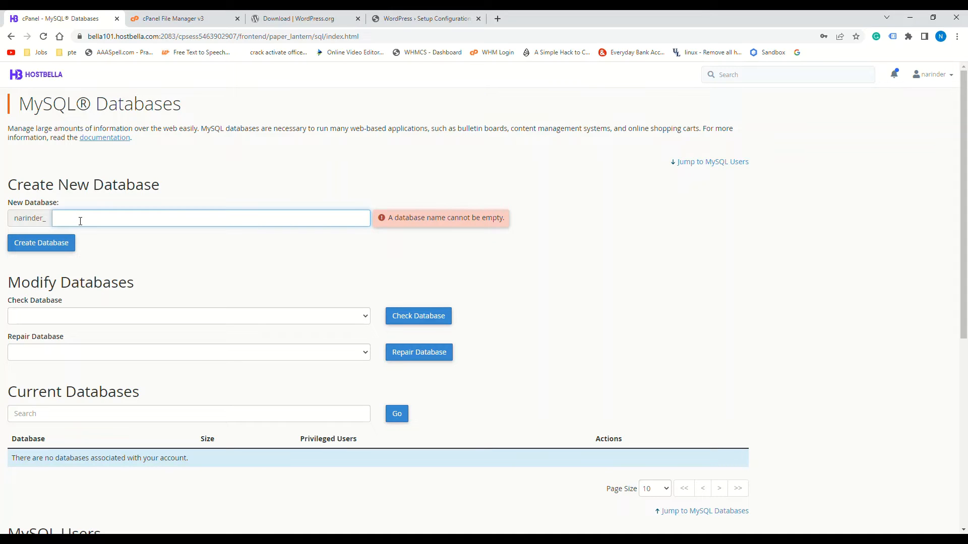
type("test")
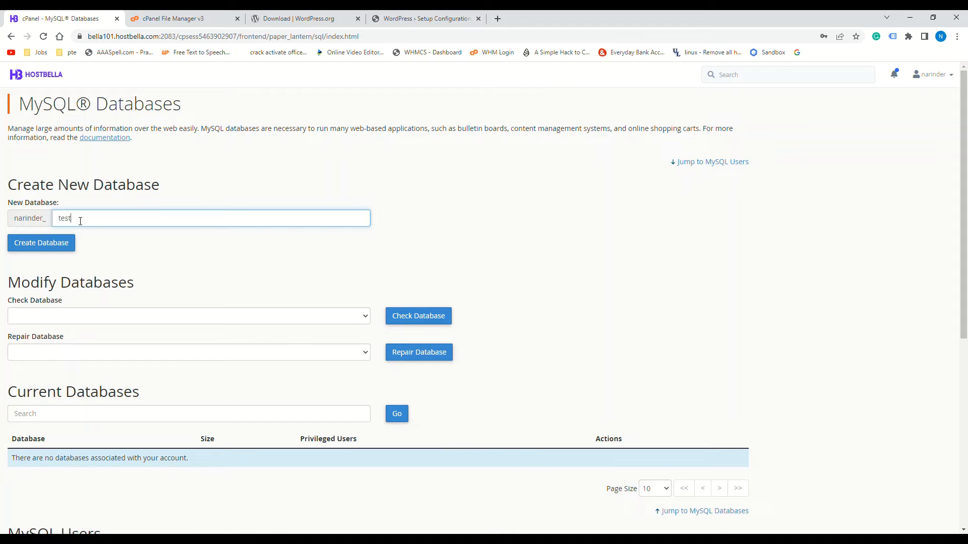
left_click(35, 244)
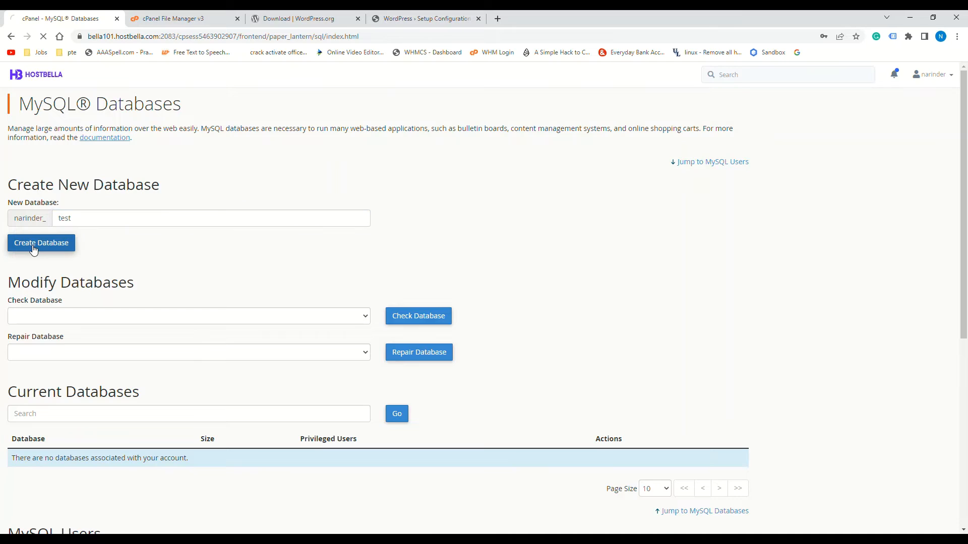
left_click(370, 172)
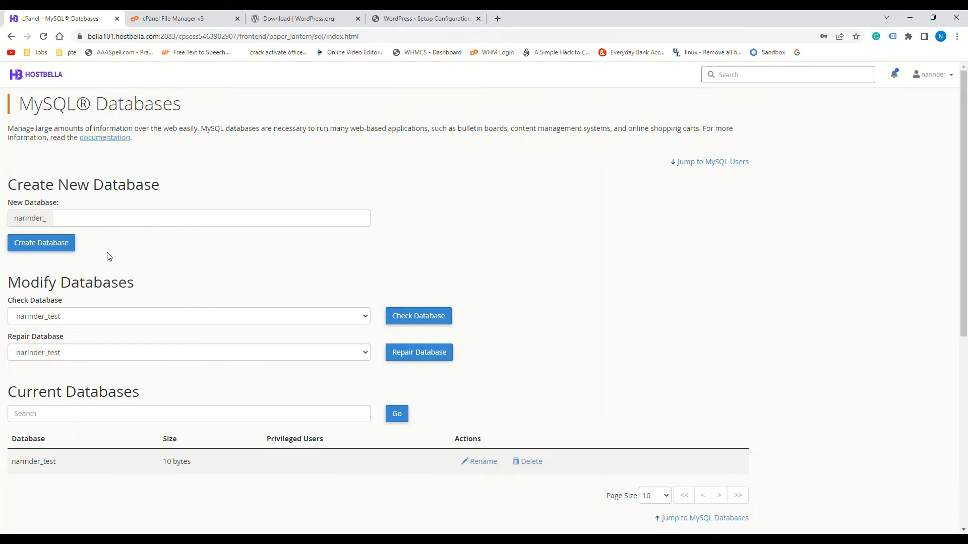
Replace the autofilled username in the Add New User form
scroll(109, 256, "down", 3)
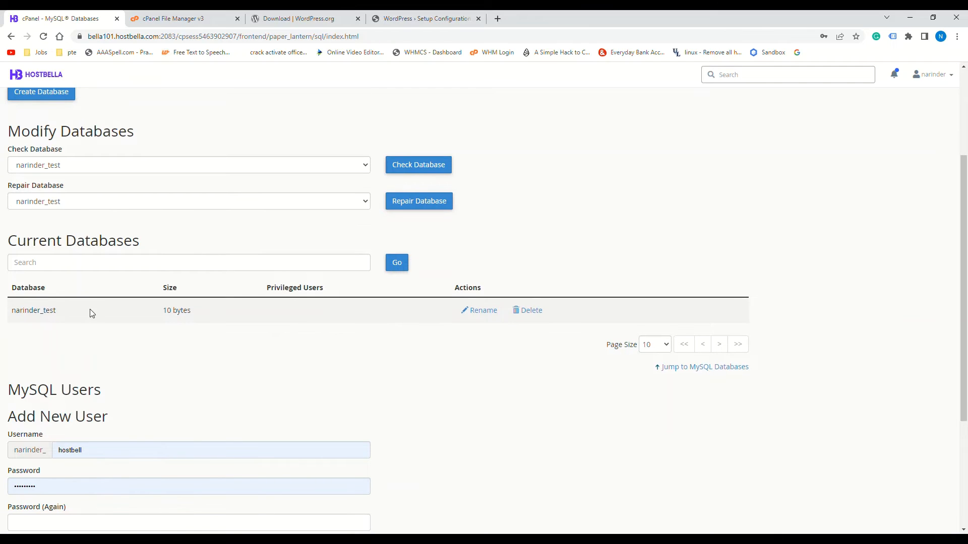
scroll(132, 351, "down", 2)
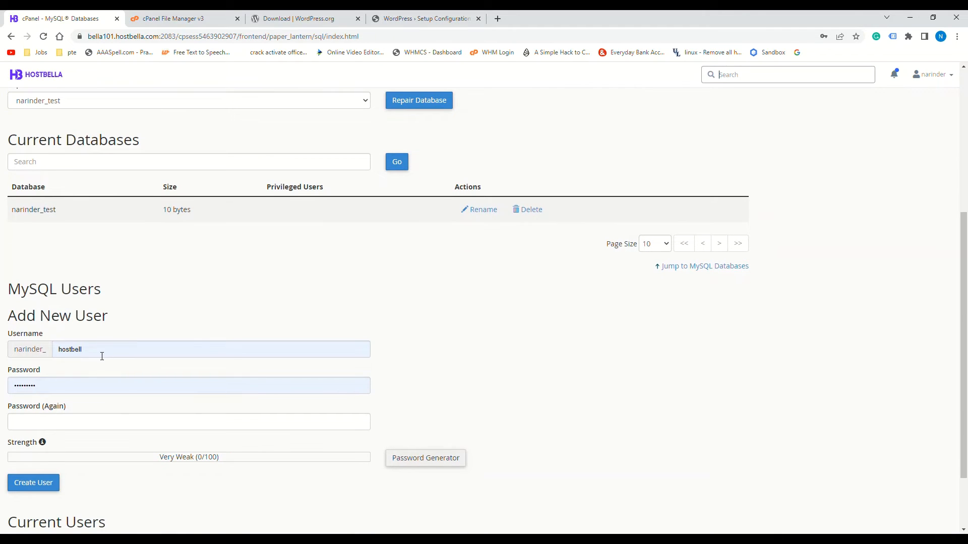
left_click(101, 356)
double_click(65, 349)
key("BackSpace")
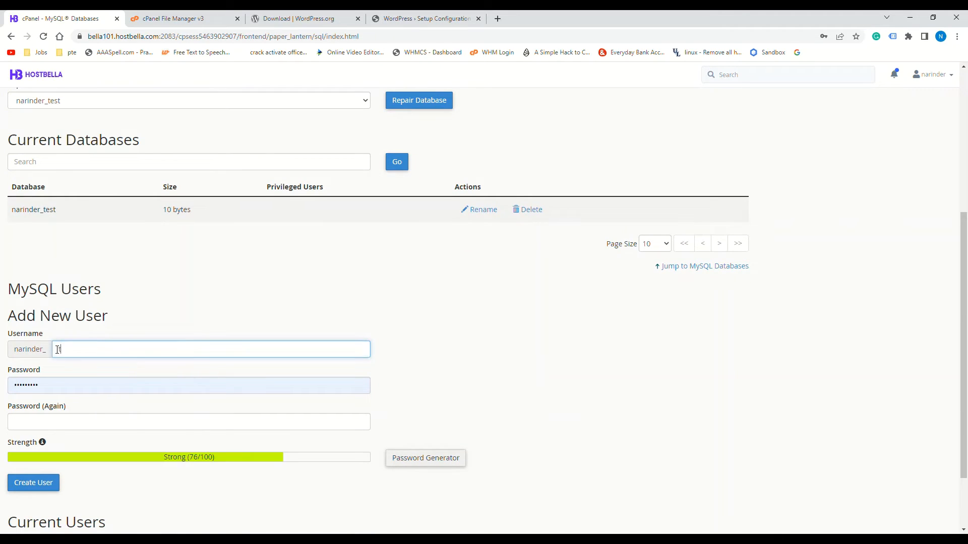
left_click(134, 319)
Generate a very strong password for both fields and create the MySQL user
left_click(64, 392)
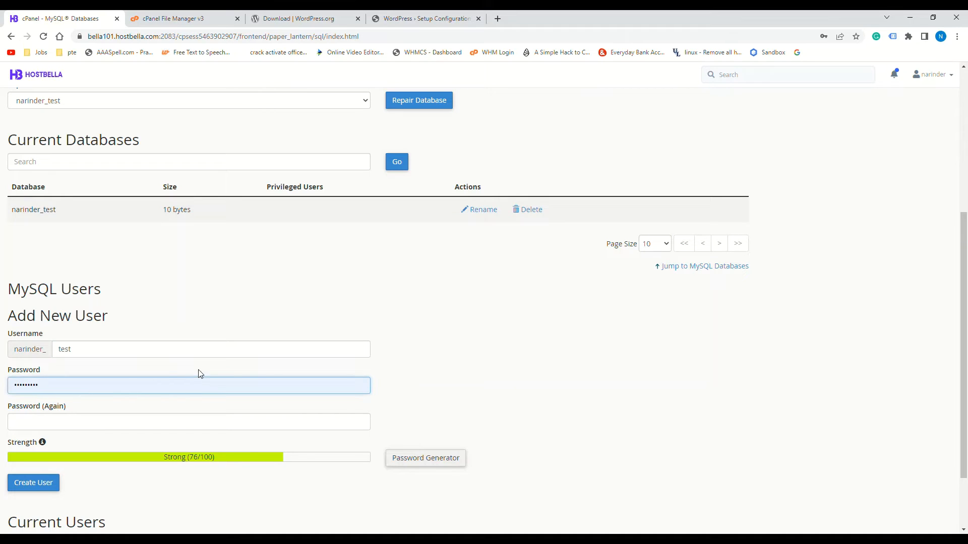
left_click(428, 458)
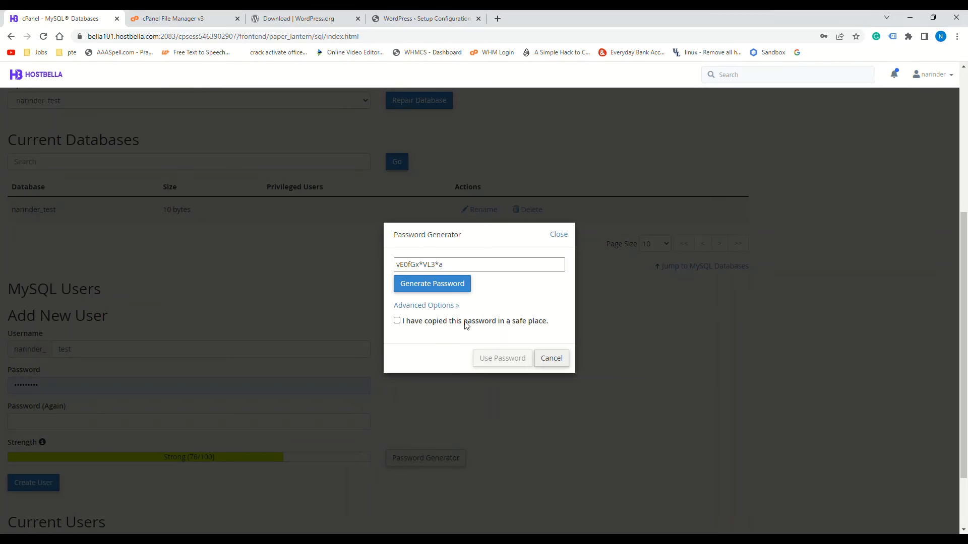
left_click(428, 285)
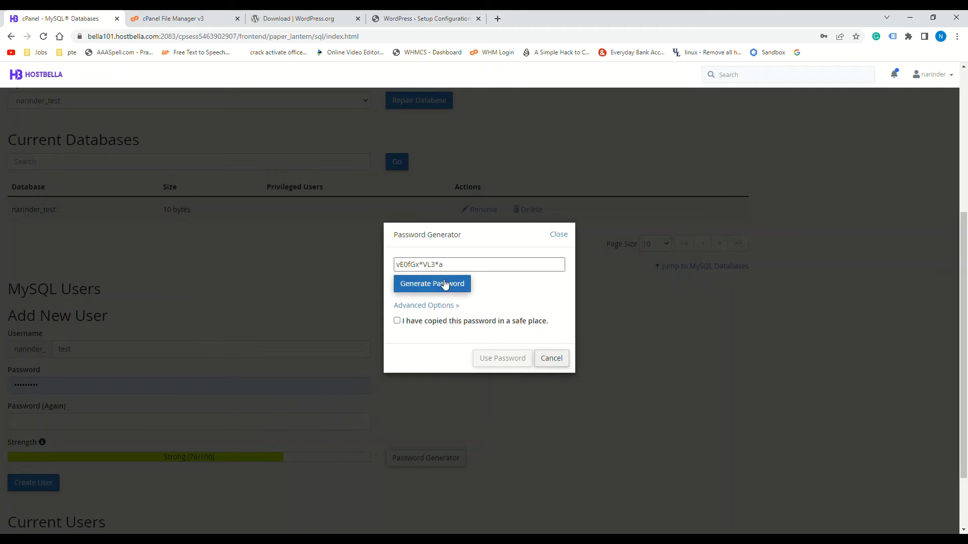
triple_click(472, 267)
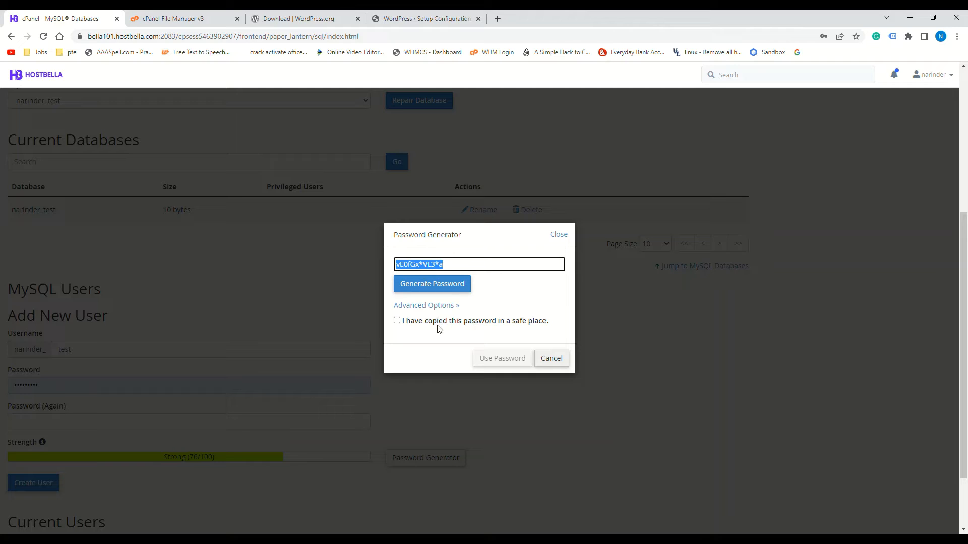
left_click(420, 322)
left_click(510, 358)
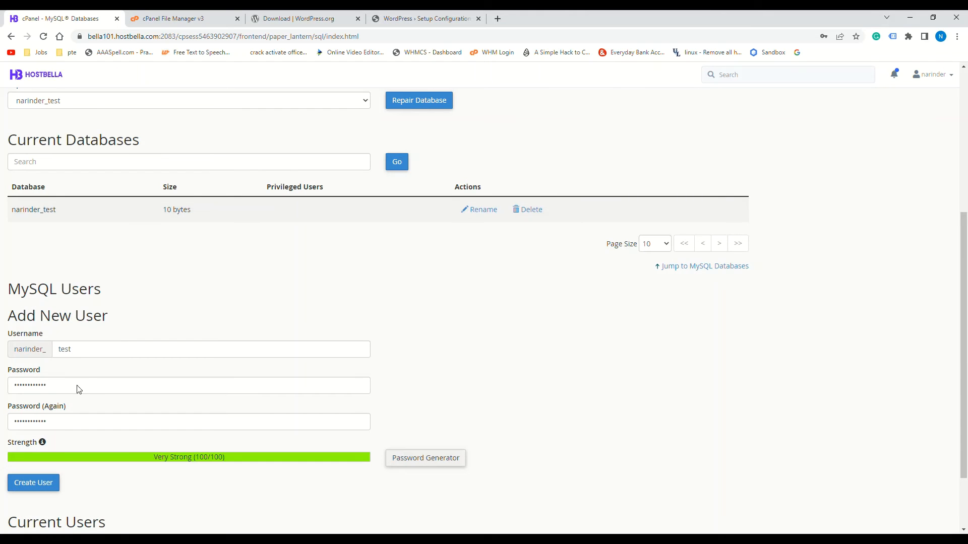
scroll(74, 408, "down", 2)
left_click(44, 403)
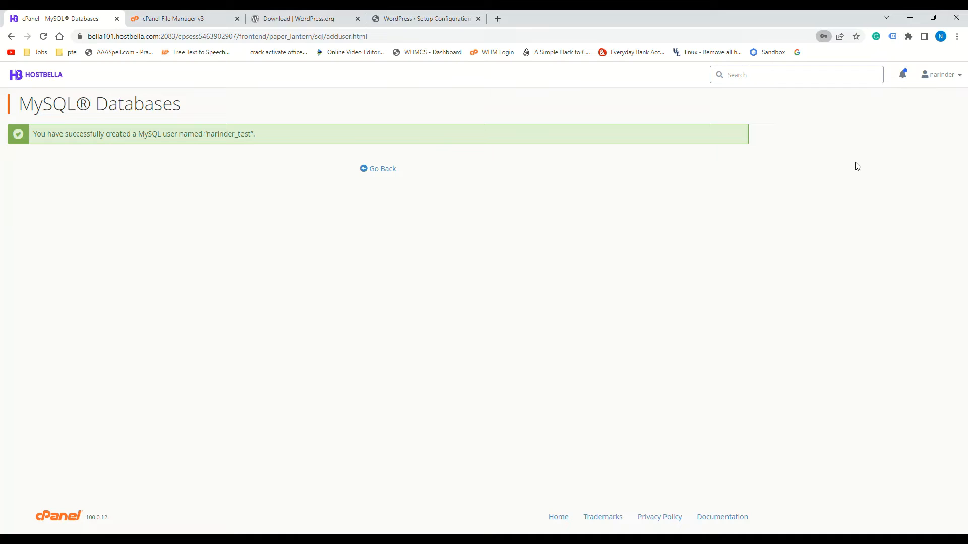
Add user narinder_test to the narinder_test database under Add User To Database
left_click(380, 170)
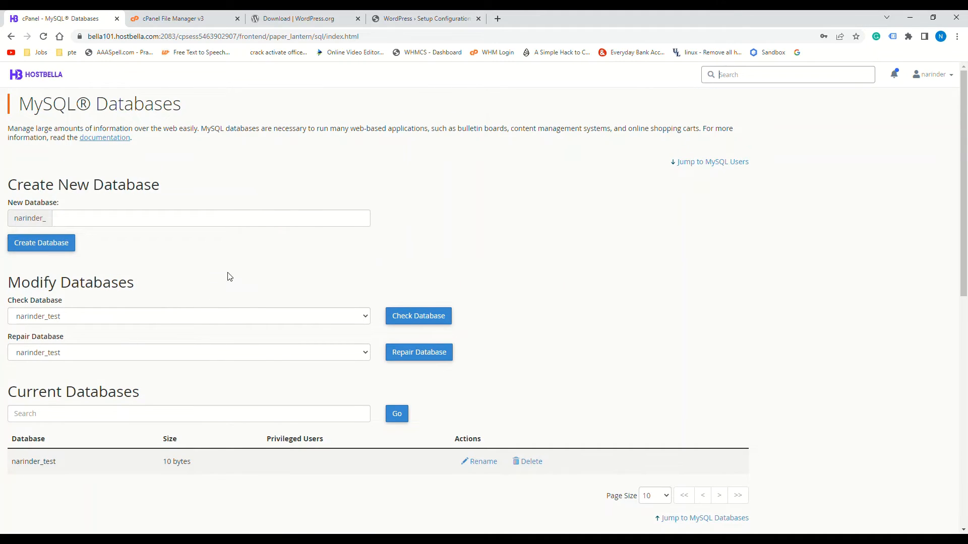
scroll(101, 323, "down", 5)
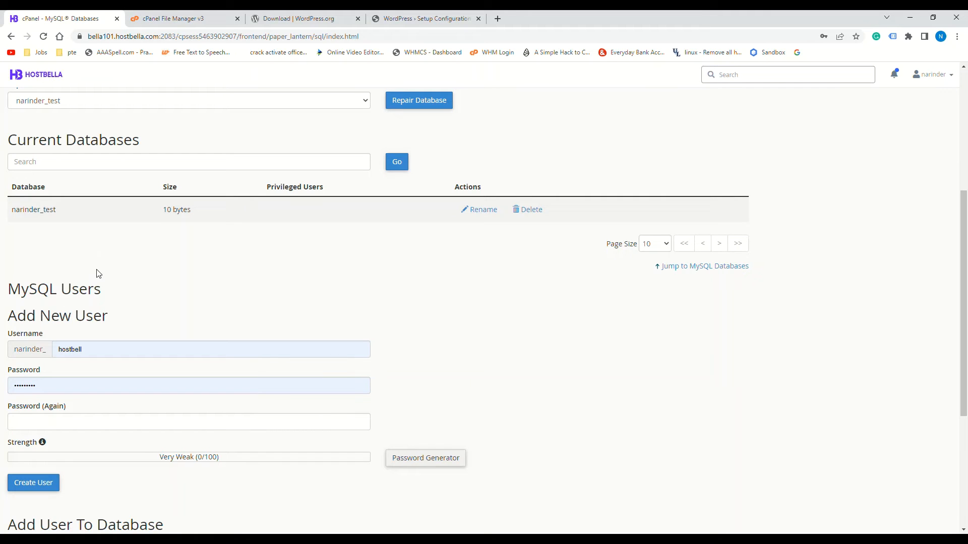
scroll(74, 272, "up", 5)
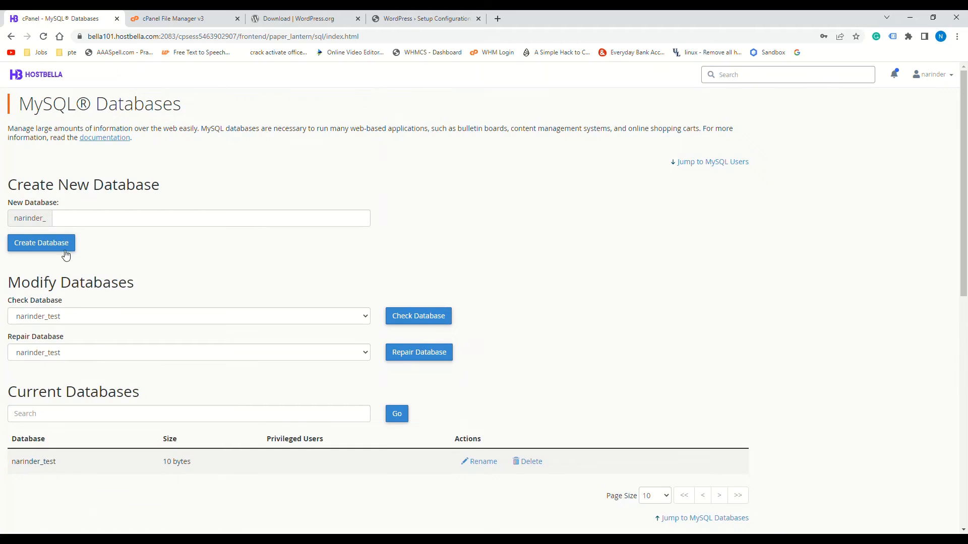
scroll(86, 287, "down", 10)
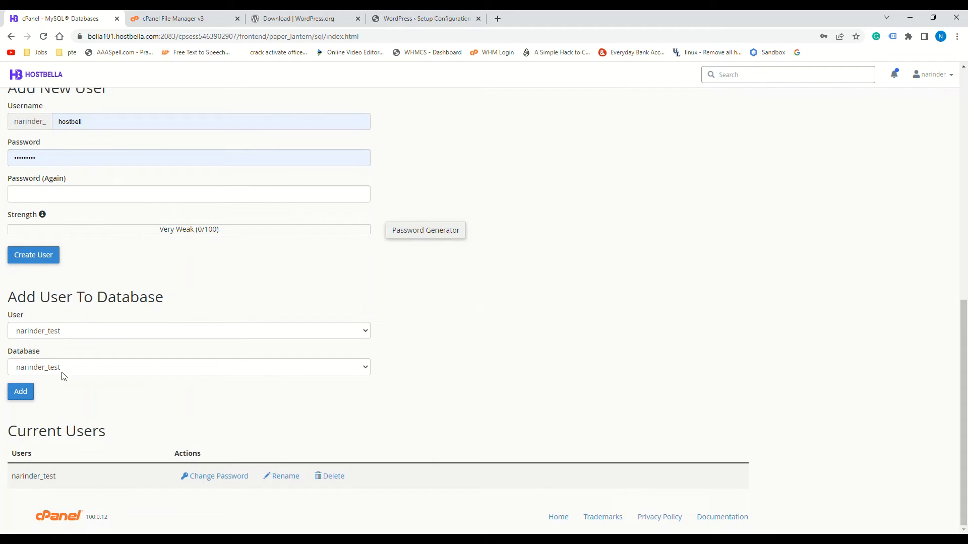
left_click(76, 333)
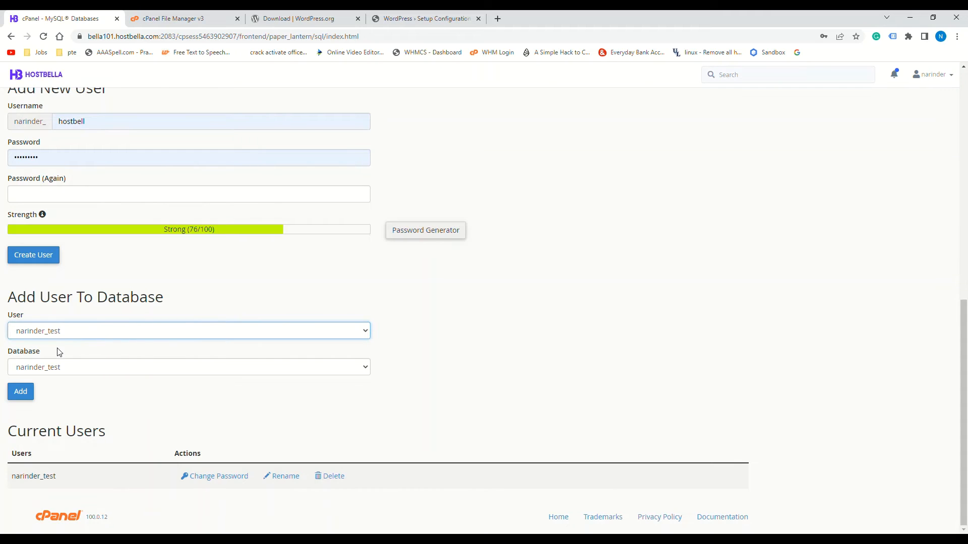
left_click(65, 368)
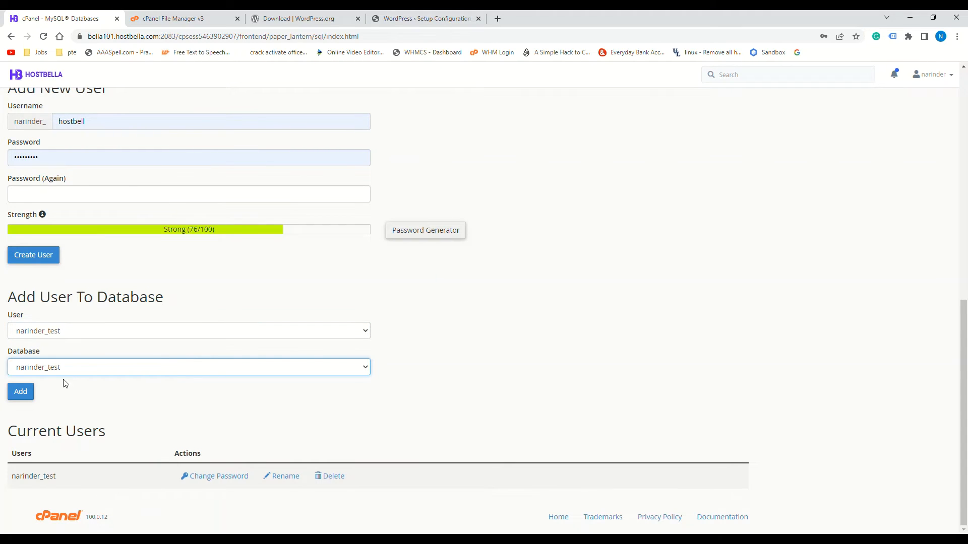
left_click(21, 392)
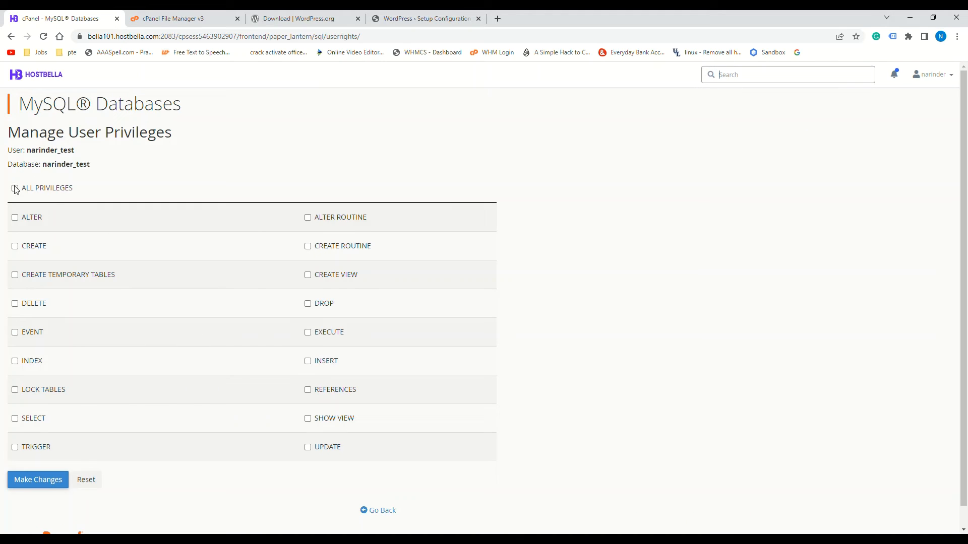
Grant narinder_test ALL PRIVILEGES on the narinder_test database and save the changes
left_click(14, 188)
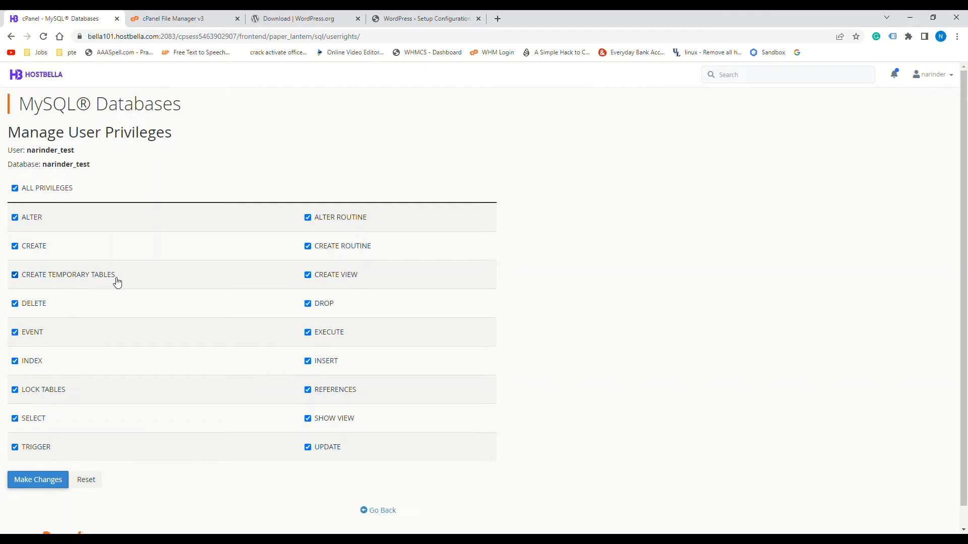
left_click(44, 478)
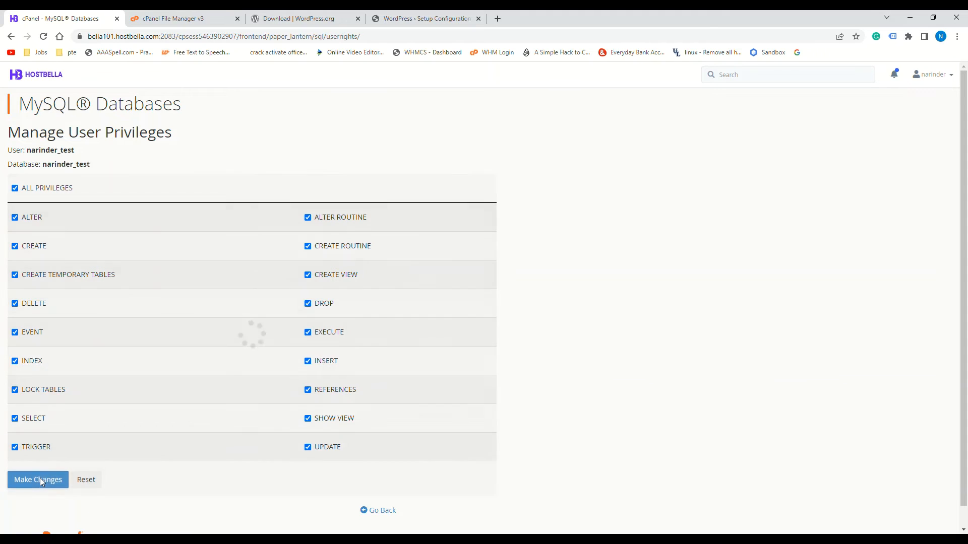
left_click(381, 510)
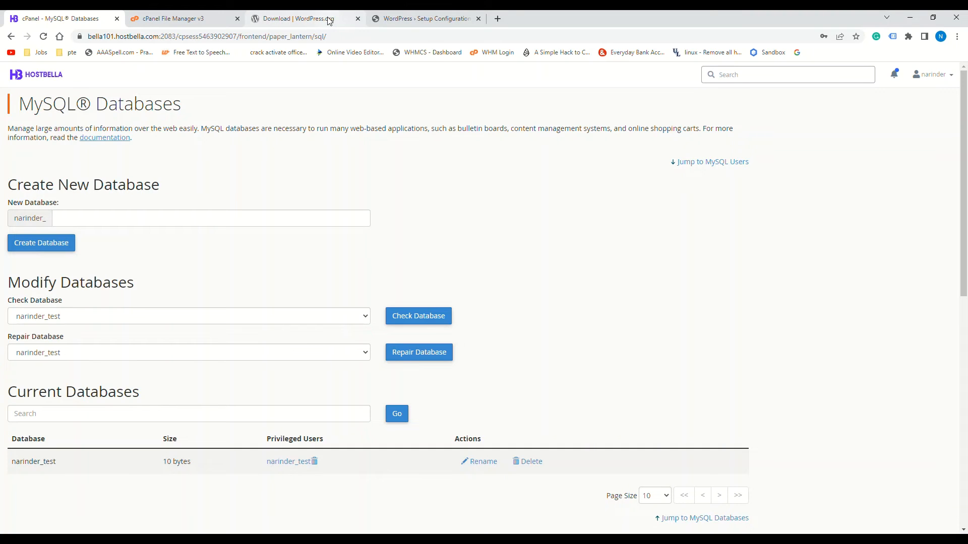
Paste the generated database password into the WordPress setup form's Password field
left_click(423, 20)
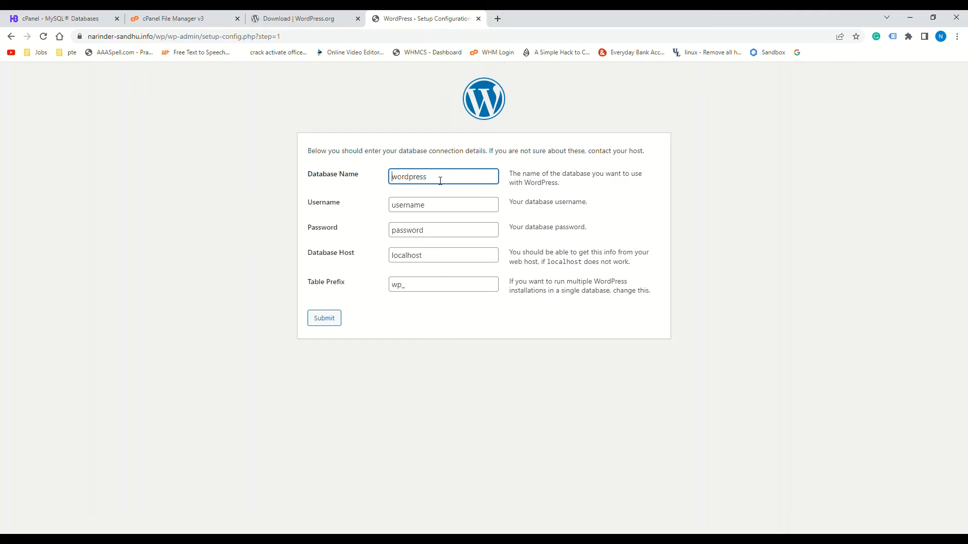
left_click_drag(447, 181, 378, 180)
left_click_drag(426, 231, 376, 230)
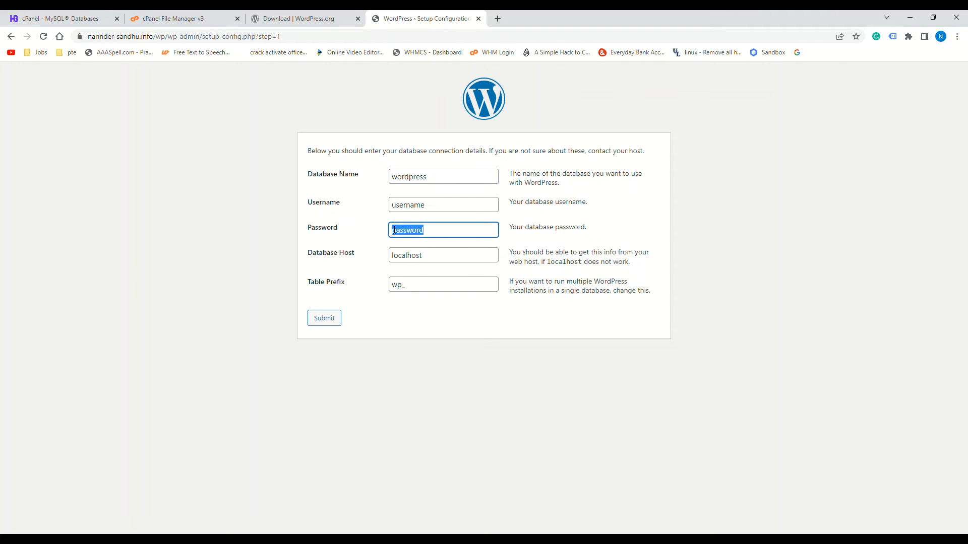
key("ctrl+v")
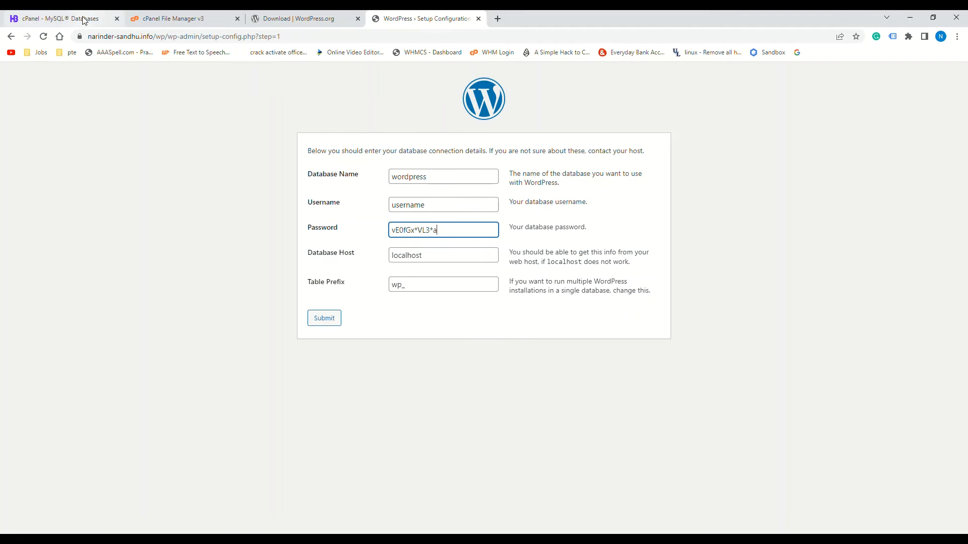
Copy narinder_test from cPanel's Current Users and paste it as Username and Database Name
left_click(85, 20)
scroll(99, 216, "down", 7)
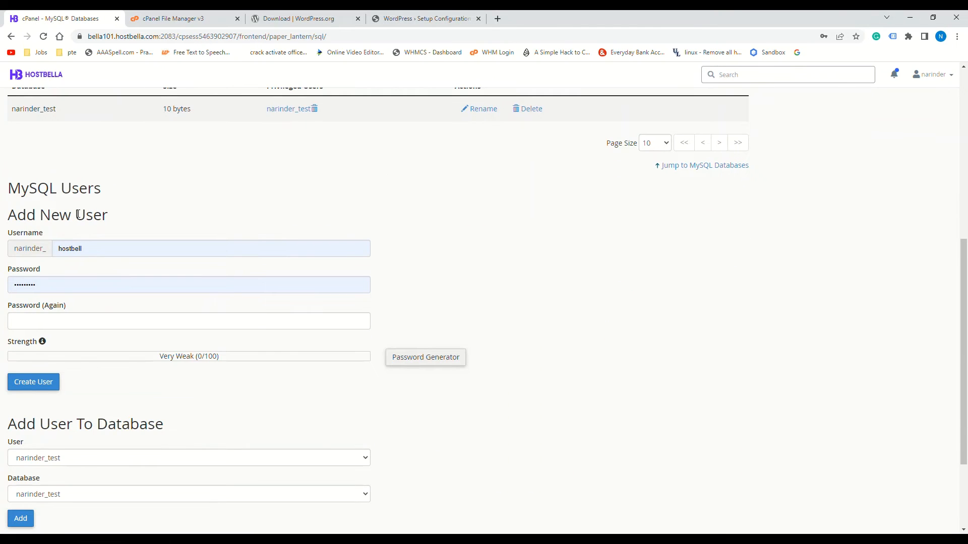
scroll(98, 186, "down", 3)
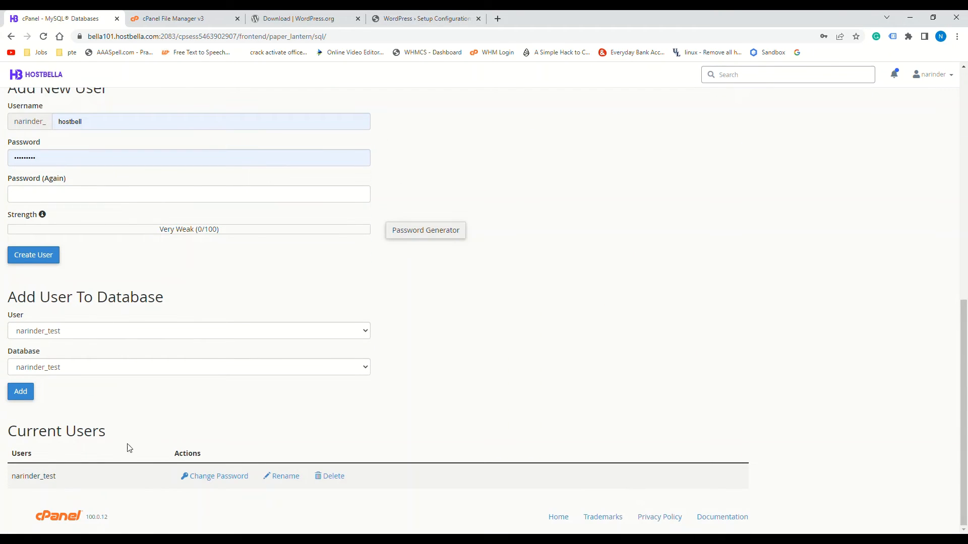
double_click(16, 477)
key("ctrl+c")
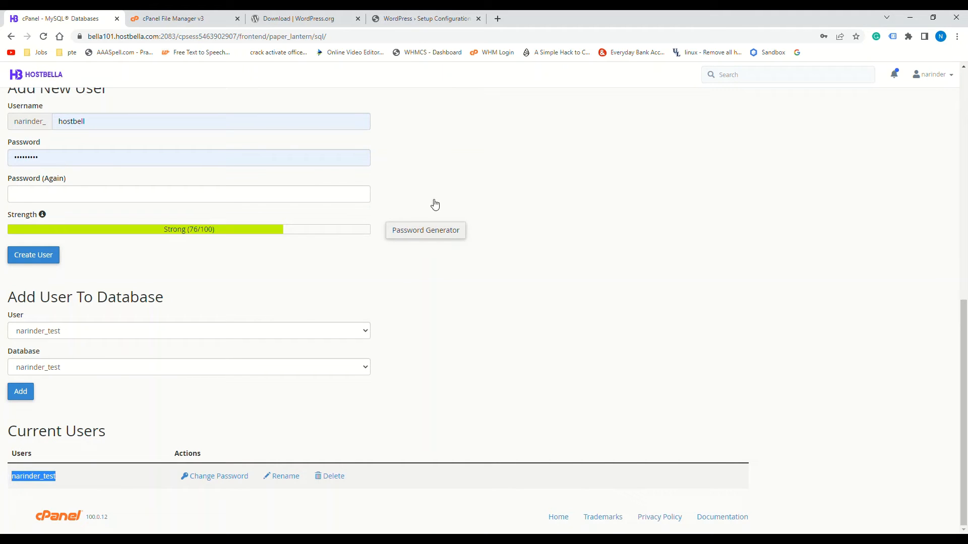
left_click(432, 18)
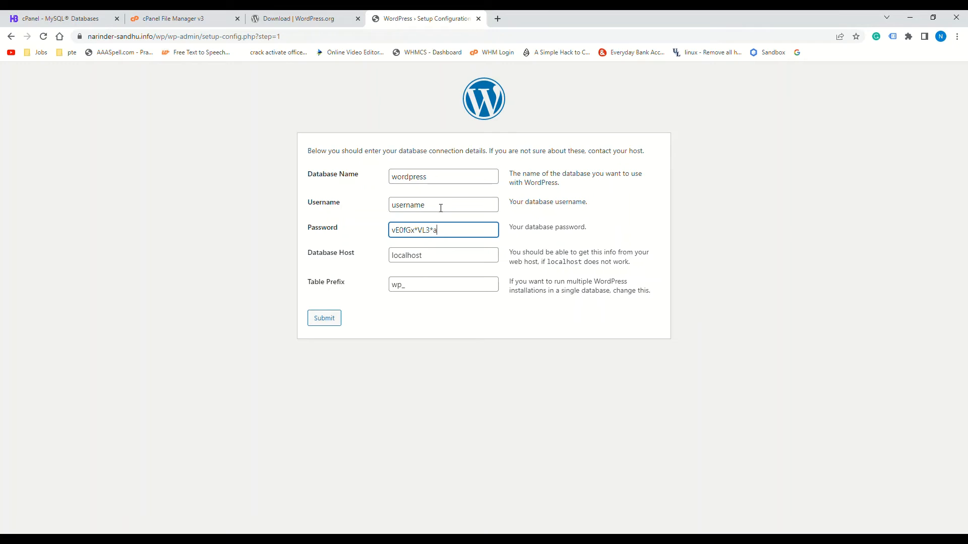
left_click_drag(440, 208, 368, 206)
key("ctrl+v")
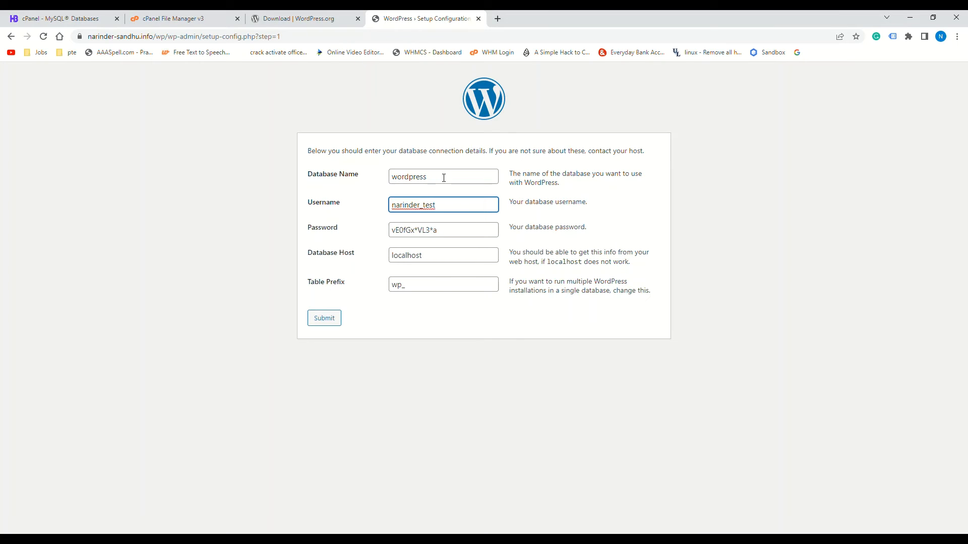
left_click_drag(433, 179, 383, 172)
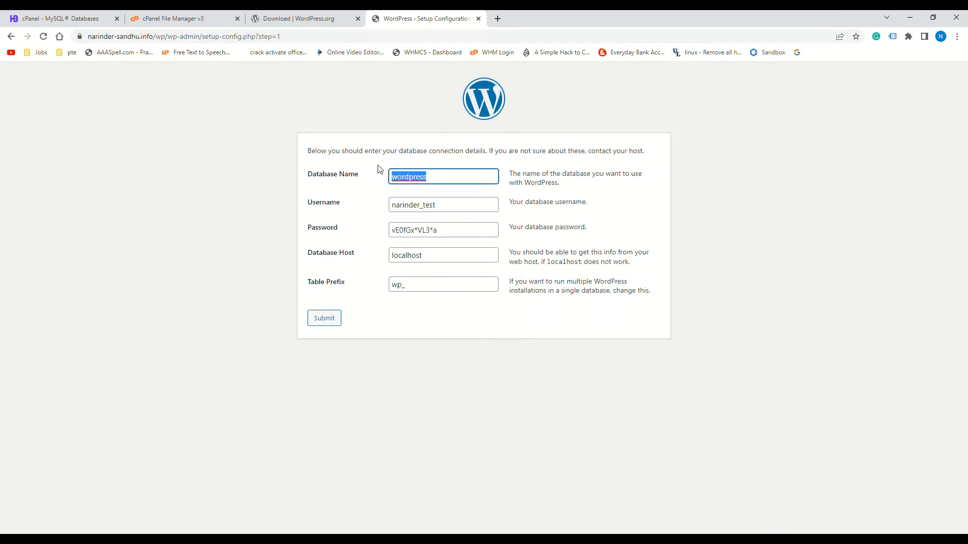
key("ctrl+v")
left_click(435, 262)
left_click(417, 293)
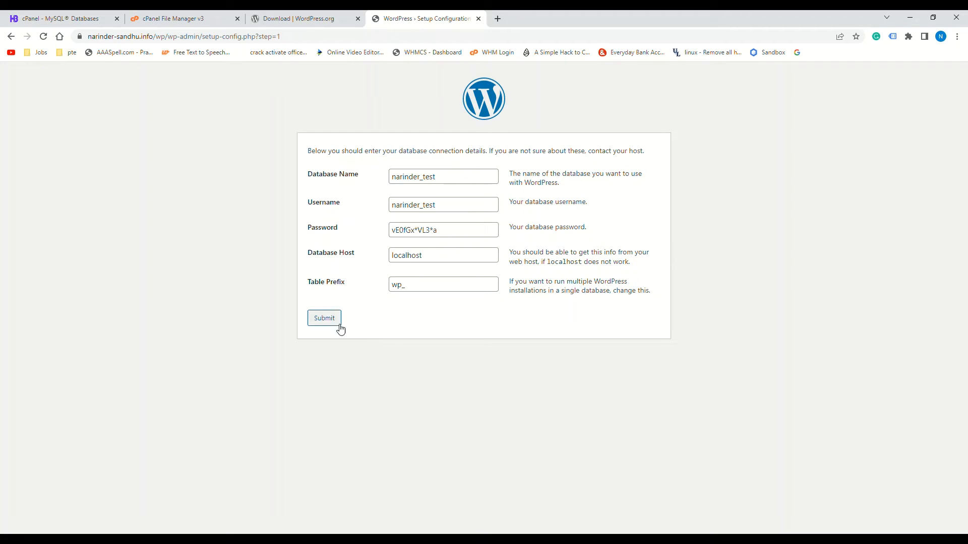
Submit the connection details and highlight the 'Unable to write to wp-config.php file' message
left_click(325, 319)
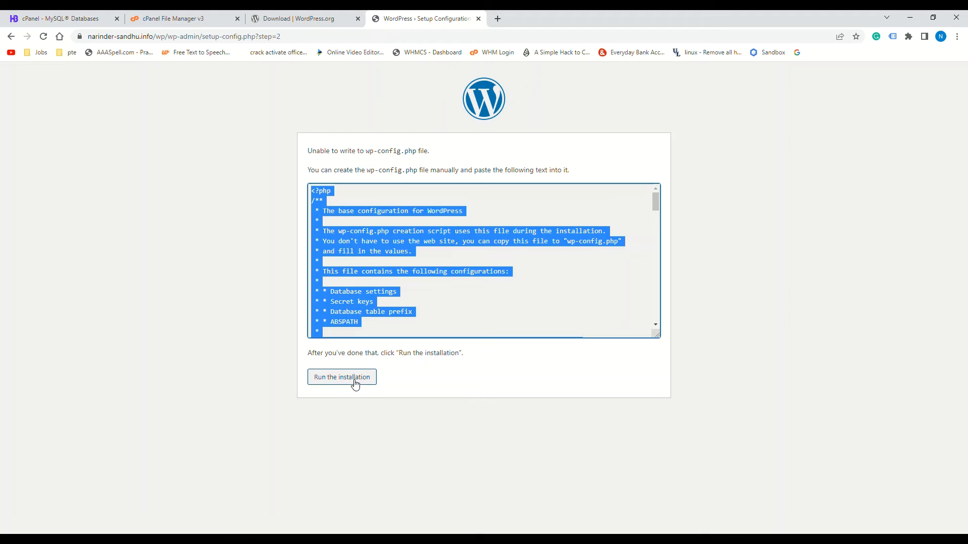
left_click_drag(309, 152, 431, 151)
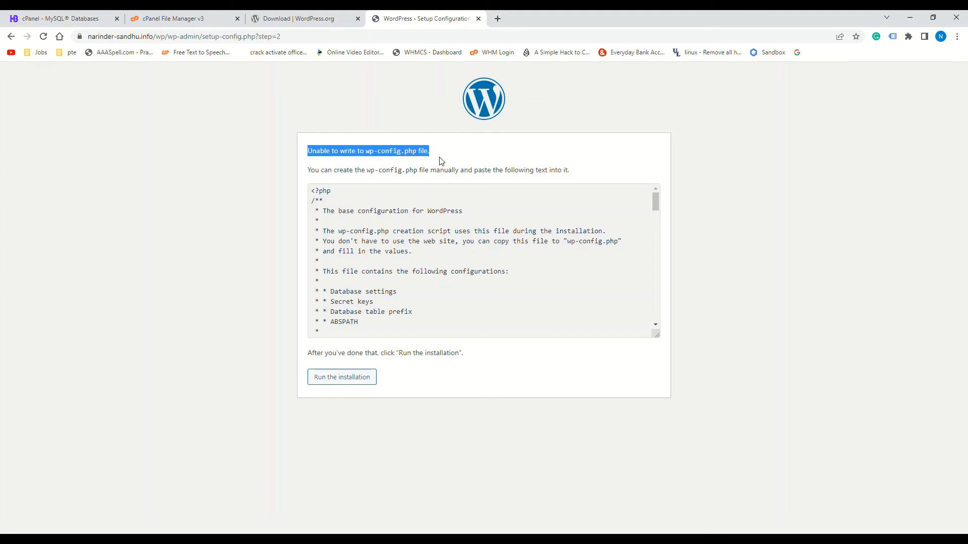
Give the public_html/wp folder 0777 permissions by adding Group and World write
left_click(199, 19)
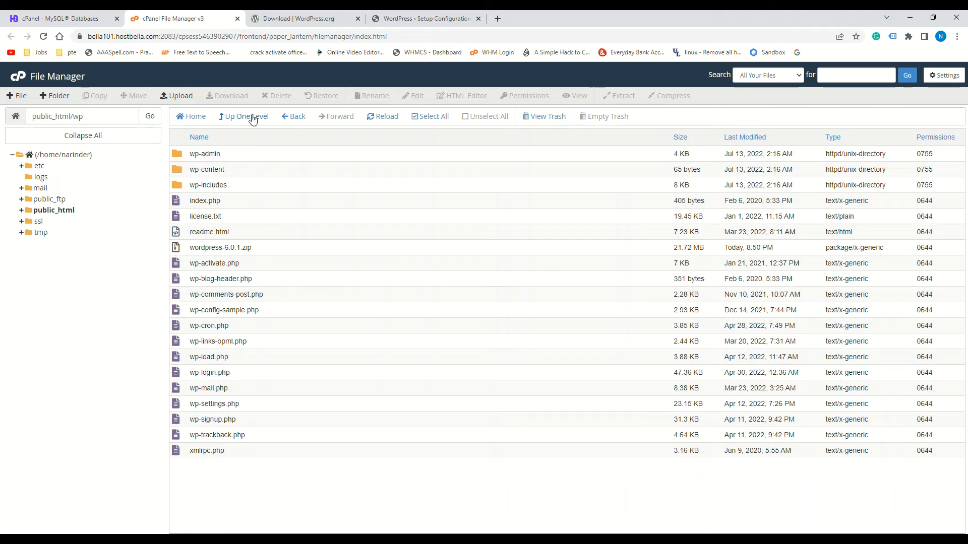
left_click(271, 307)
right_click(271, 306)
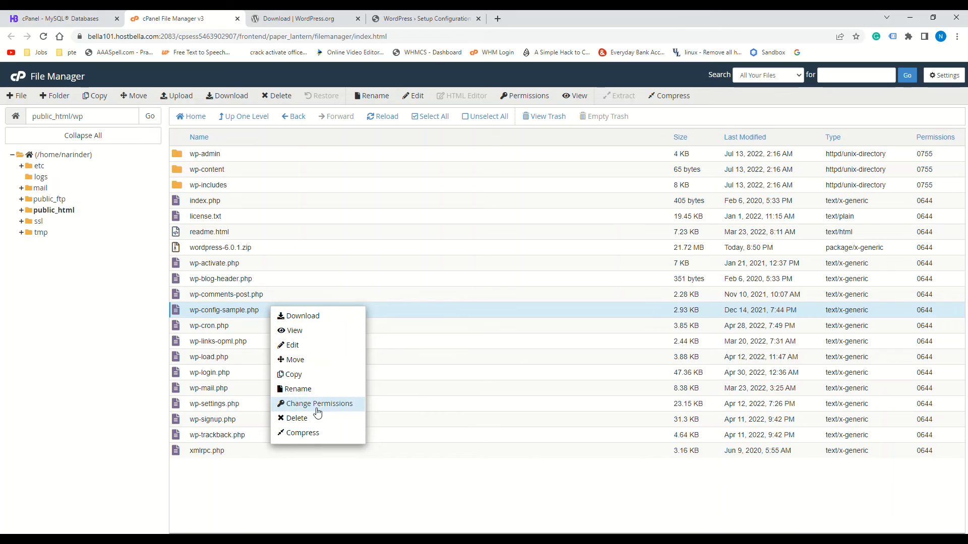
left_click(241, 118)
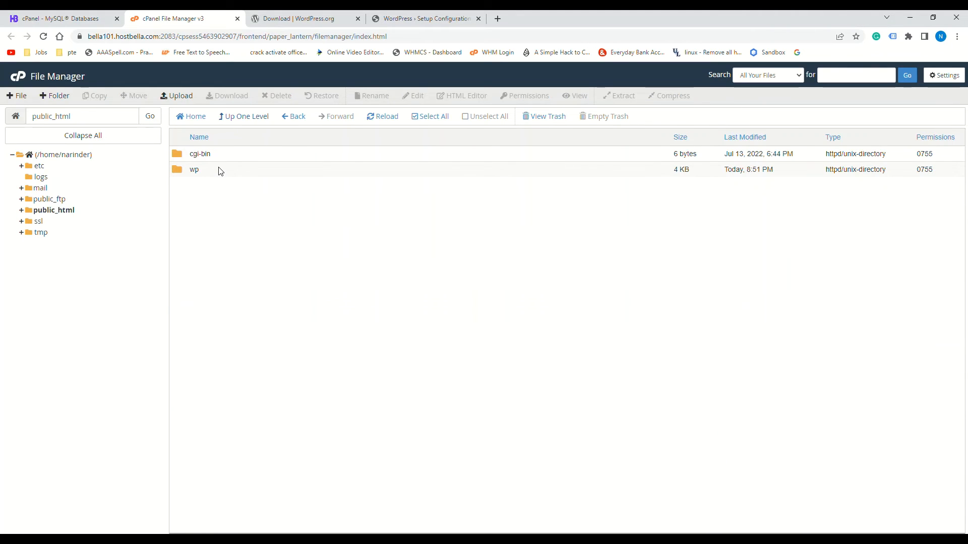
right_click(220, 170)
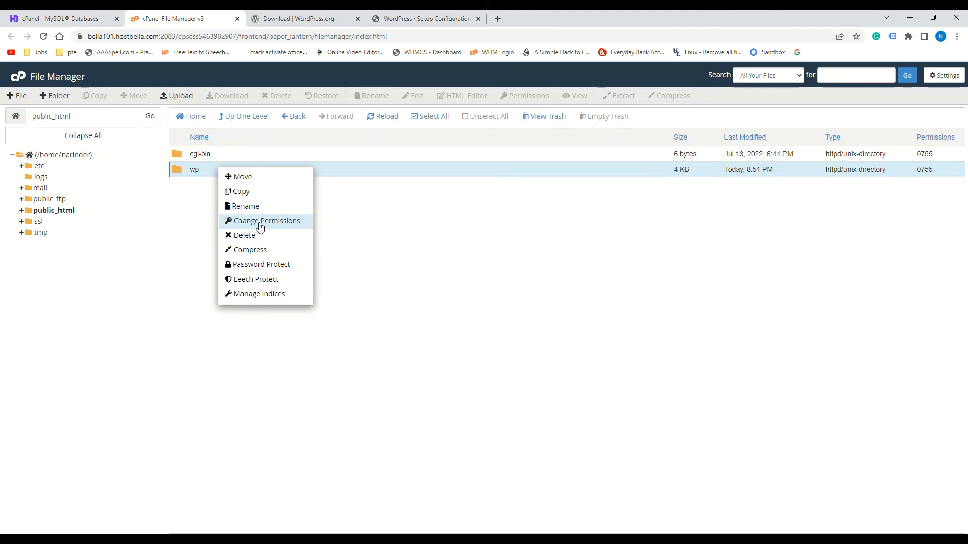
left_click(262, 222)
left_click(498, 291)
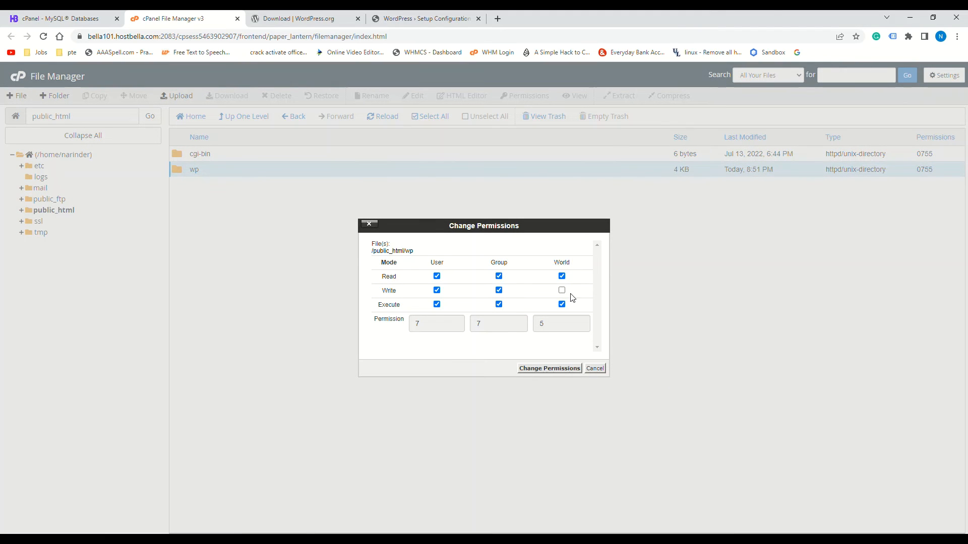
left_click(561, 291)
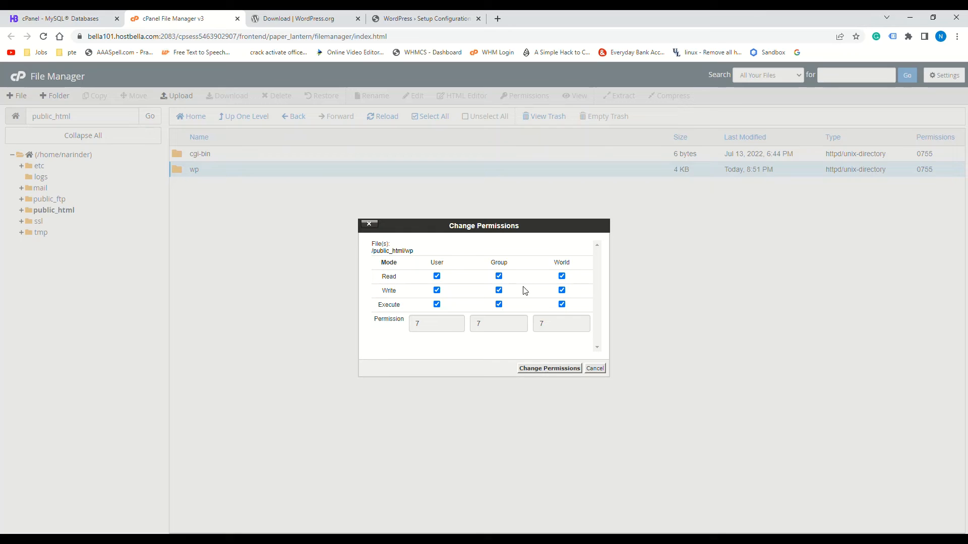
left_click(550, 368)
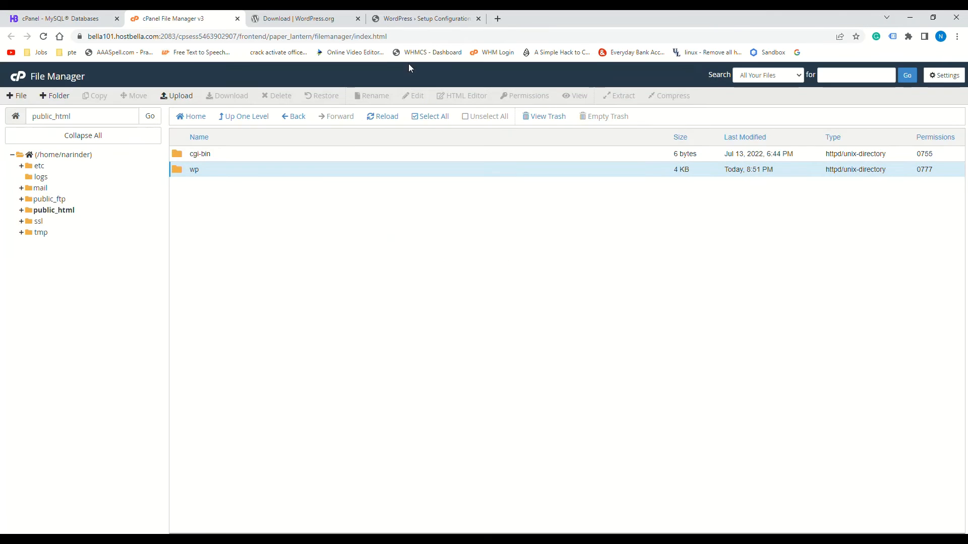
left_click(312, 20)
left_click(417, 21)
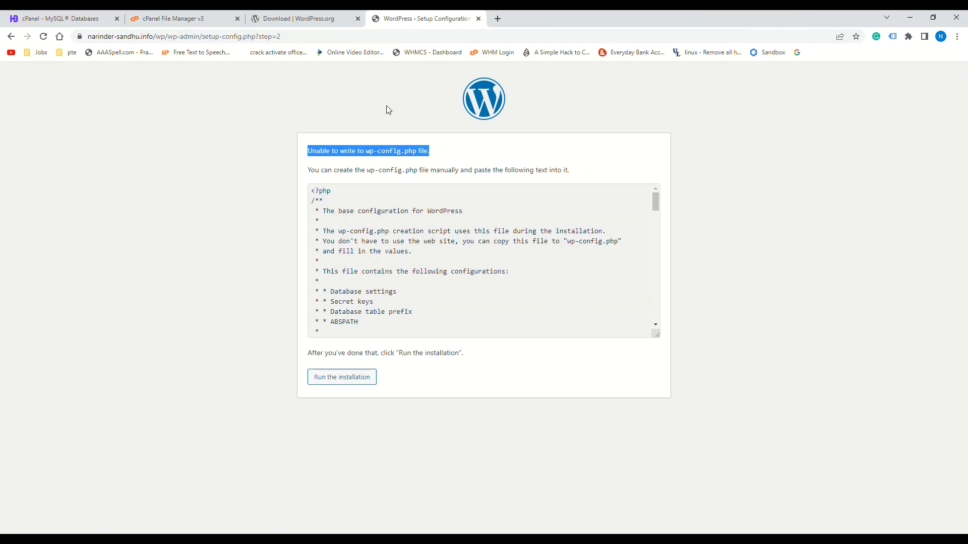
Restart setup and refill Database Name, Username and Password with the cPanel database details
left_click(349, 381)
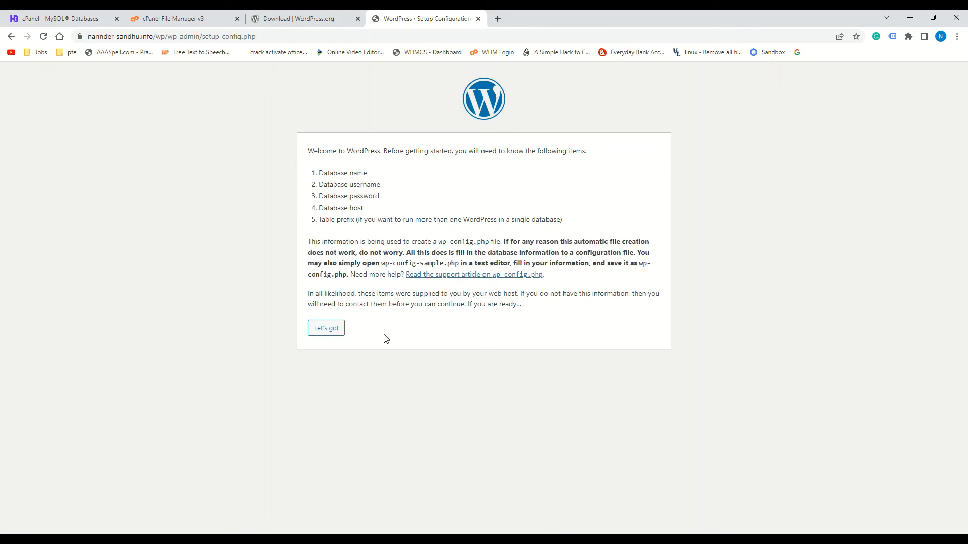
left_click(335, 330)
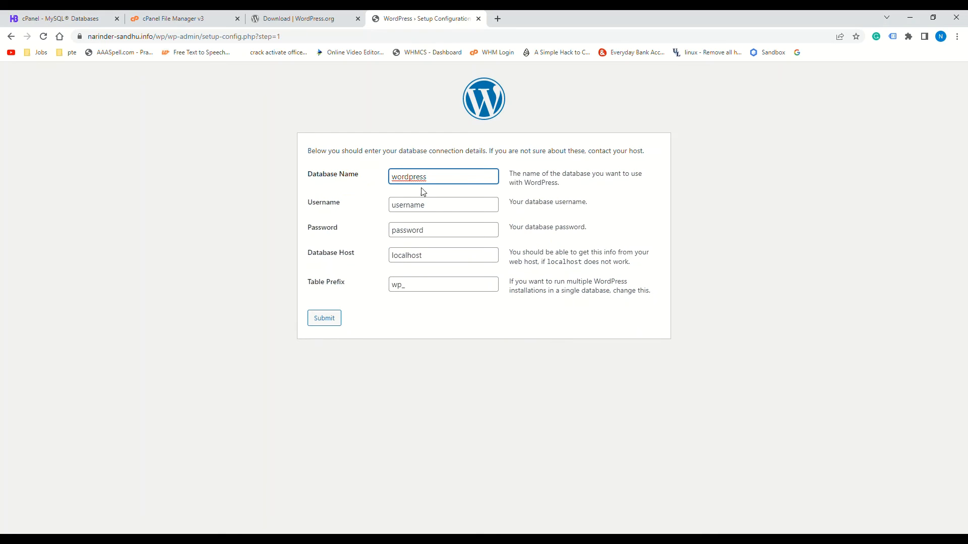
left_click_drag(450, 177, 382, 170)
double_click(430, 234)
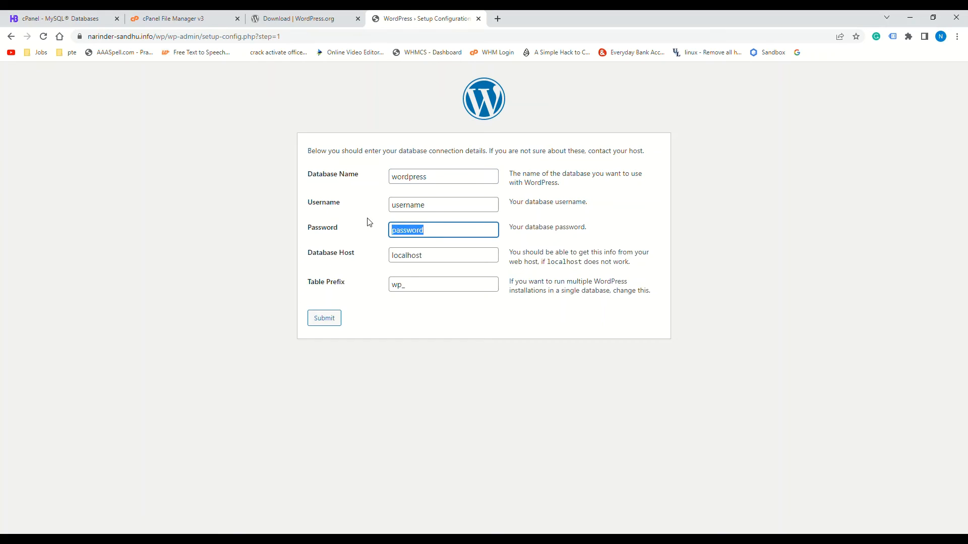
key("BackSpace")
key("ctrl+v")
key("shift+Tab")
key("shift+Tab")
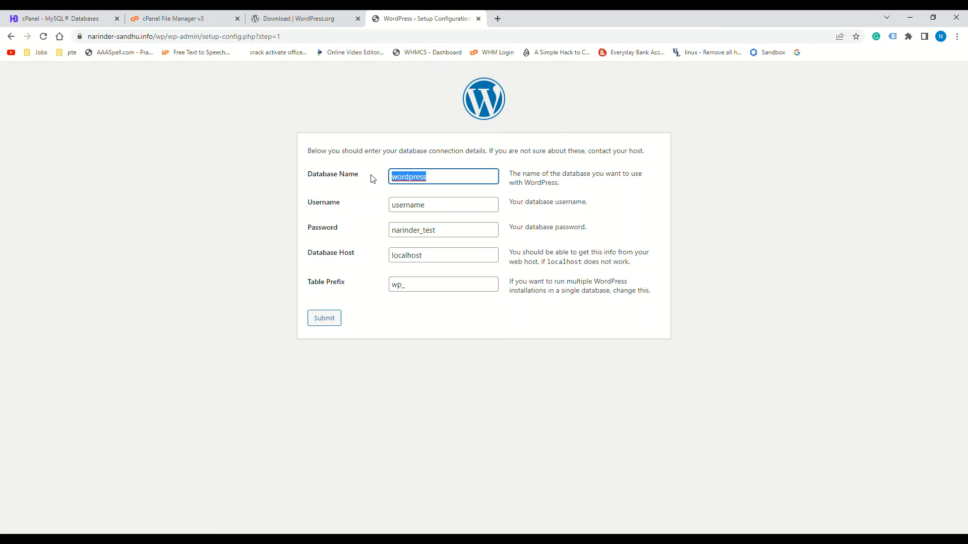
key("ctrl+v")
key("Tab")
key("ctrl+v")
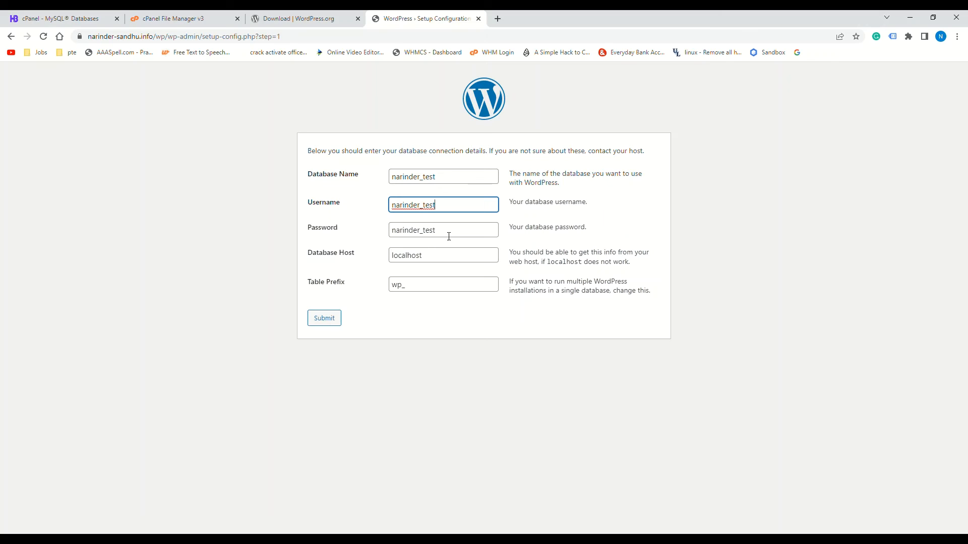
key("Tab")
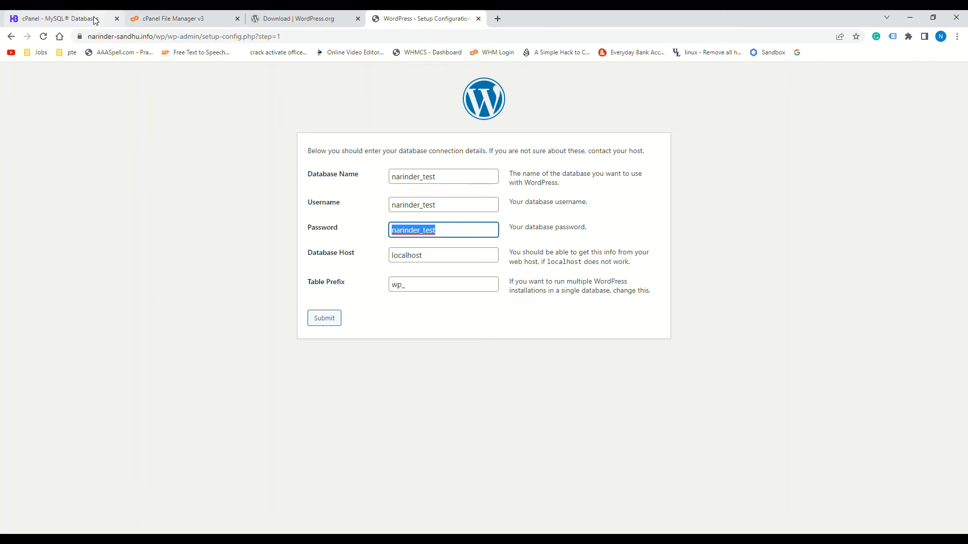
Change the narinder_test user's password to a newly generated one, copied for reuse
left_click(90, 18)
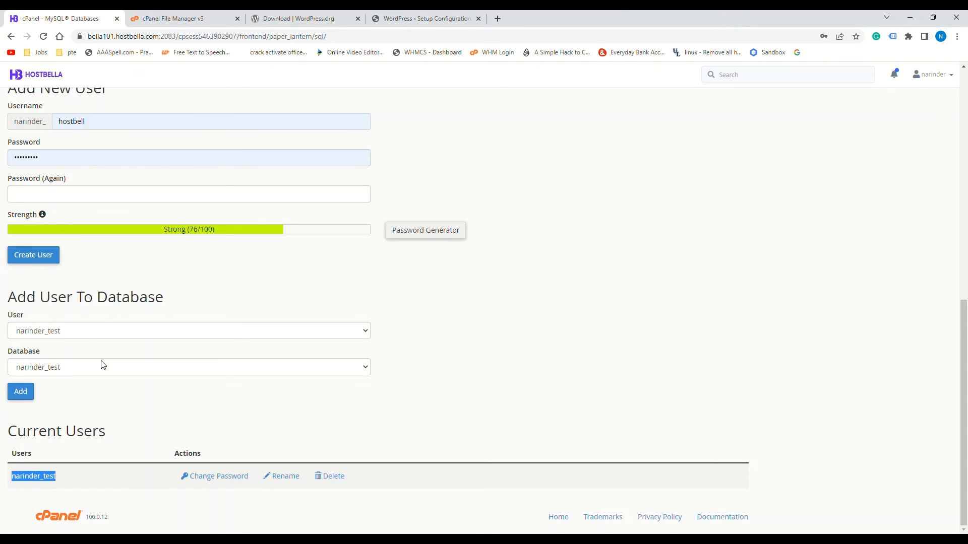
left_click(217, 477)
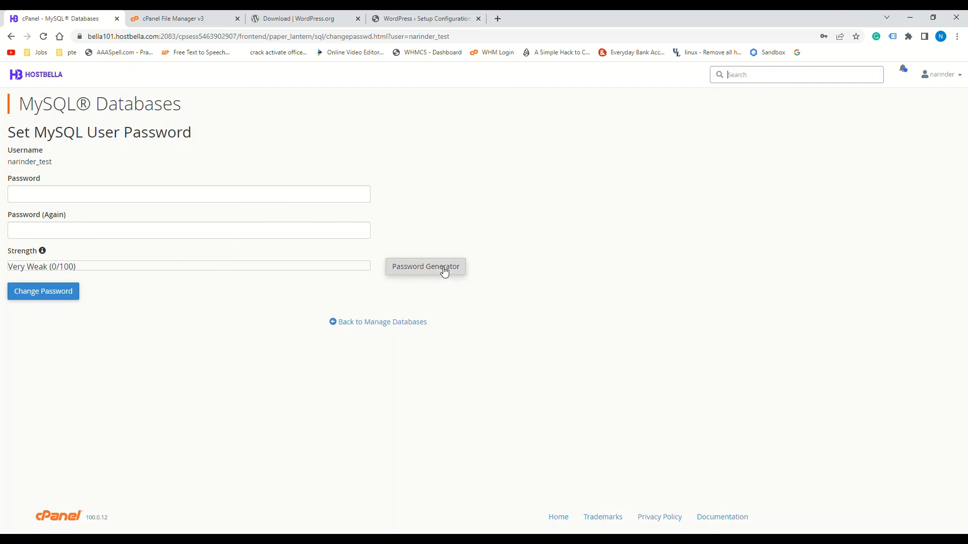
left_click(444, 272)
left_click_drag(464, 268, 385, 264)
key("ctrl+c")
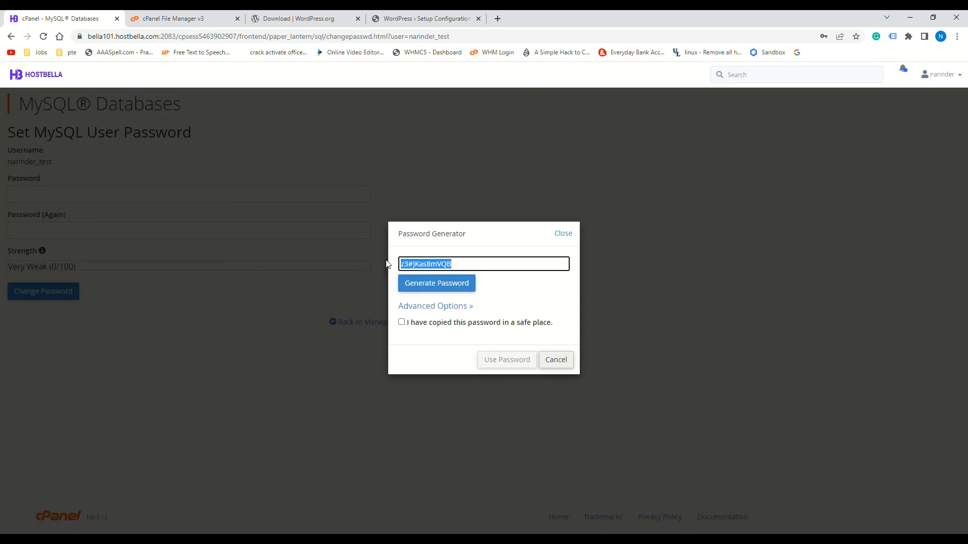
left_click(407, 323)
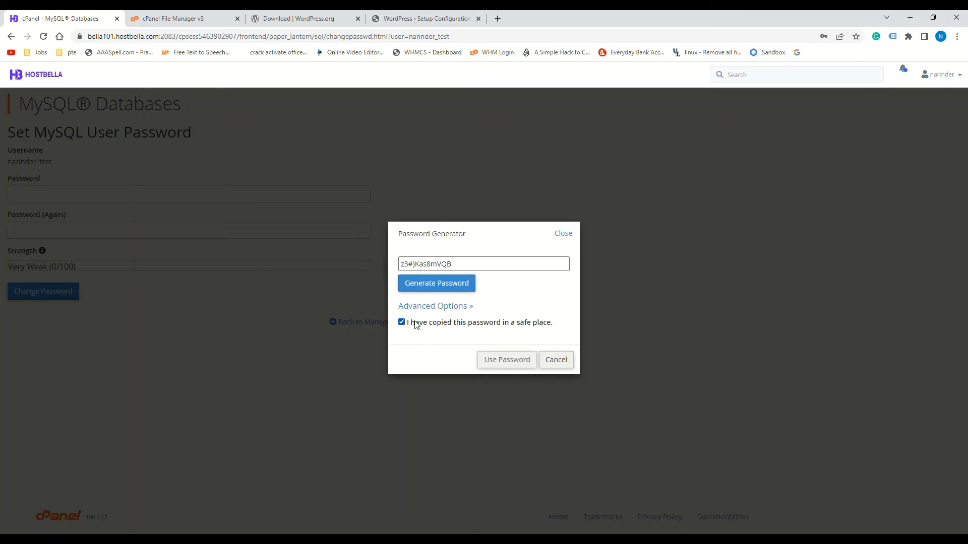
left_click(507, 360)
left_click(75, 292)
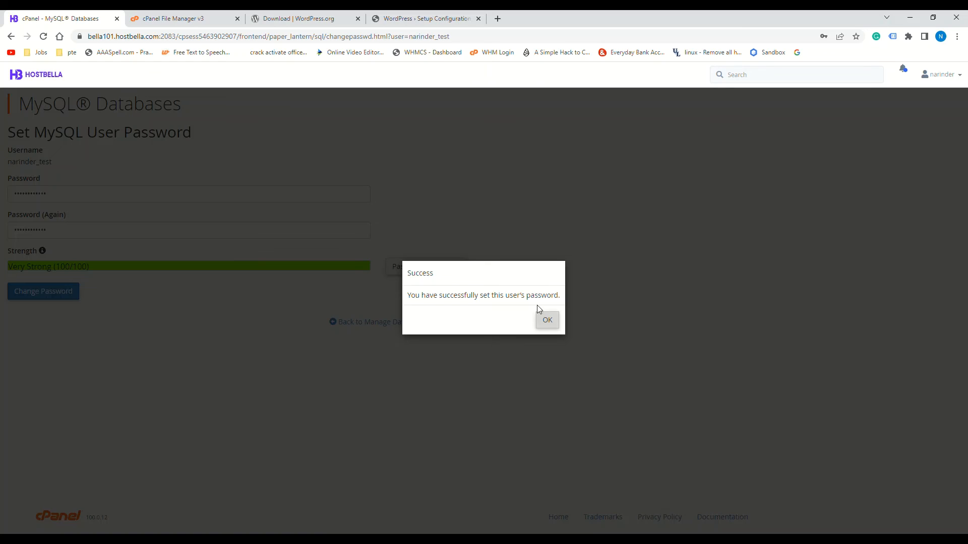
left_click(546, 320)
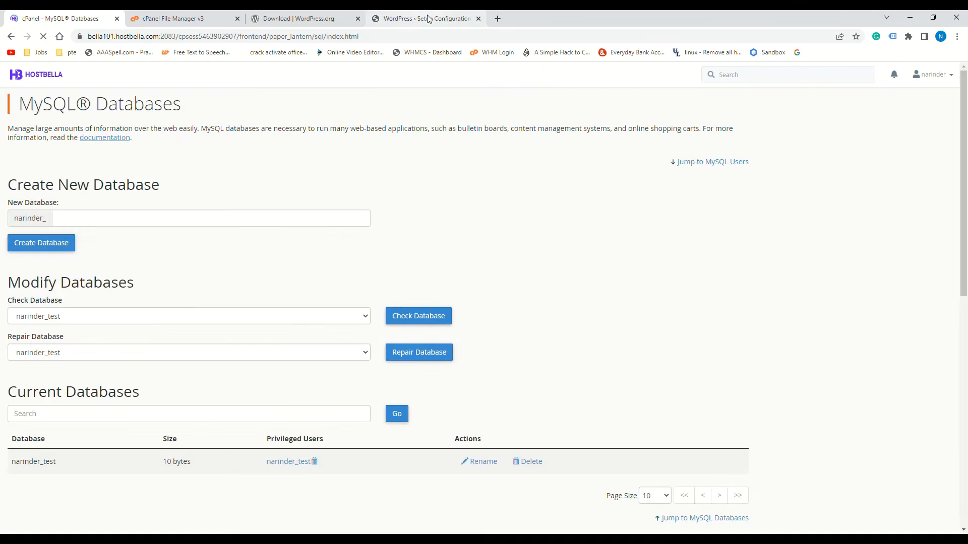
left_click(427, 18)
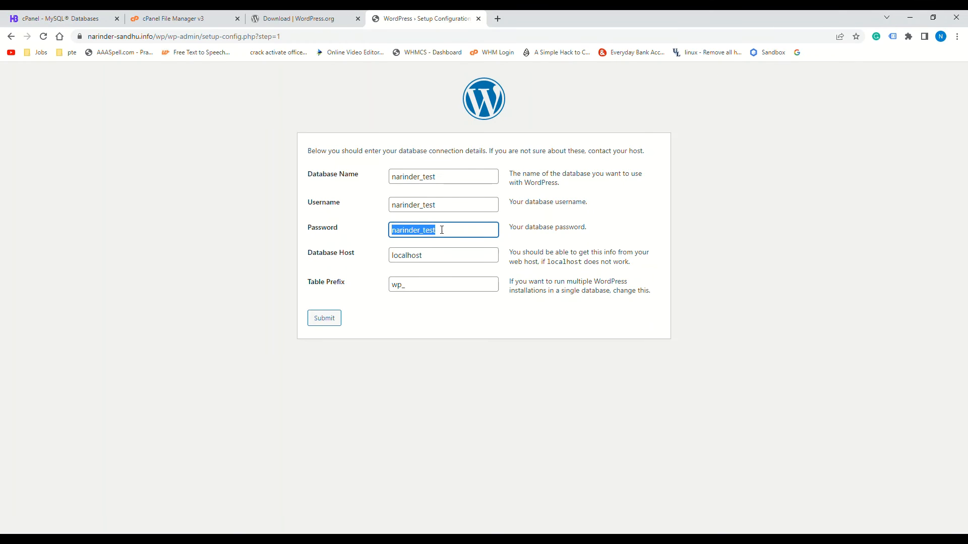
Paste the new password, submit the database details, and run the installation
key("ctrl+v")
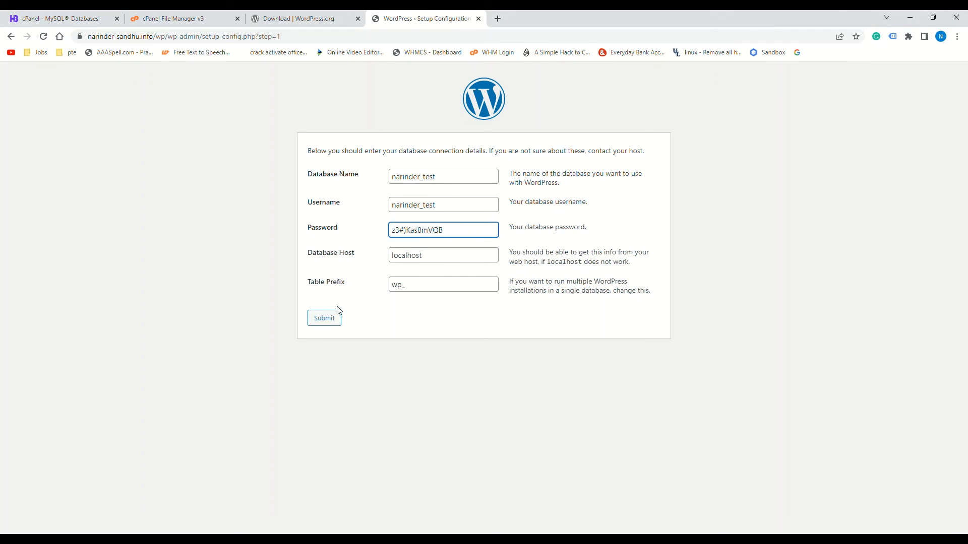
left_click(325, 323)
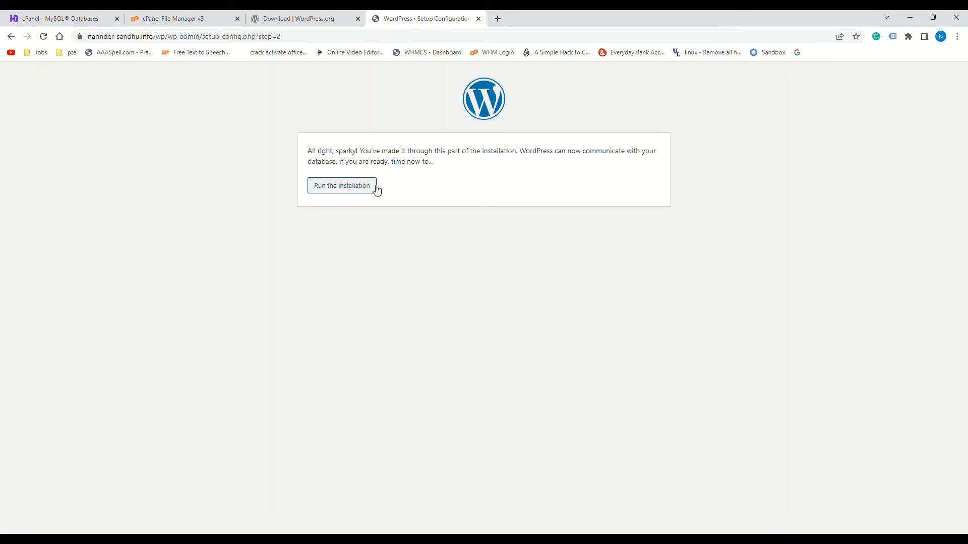
left_click(343, 189)
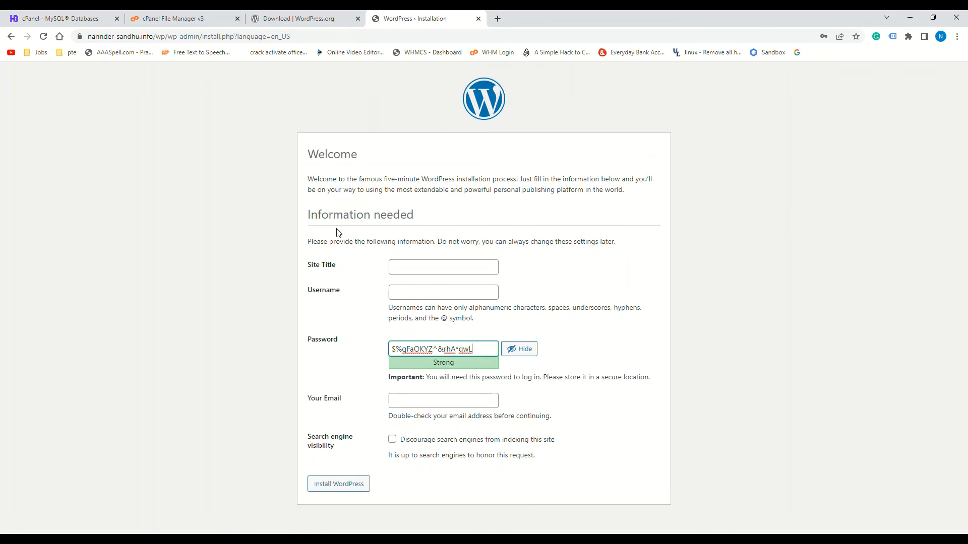
Install with site title Test Wordpress, username admin, the suggested password and an admin email
left_click(413, 271)
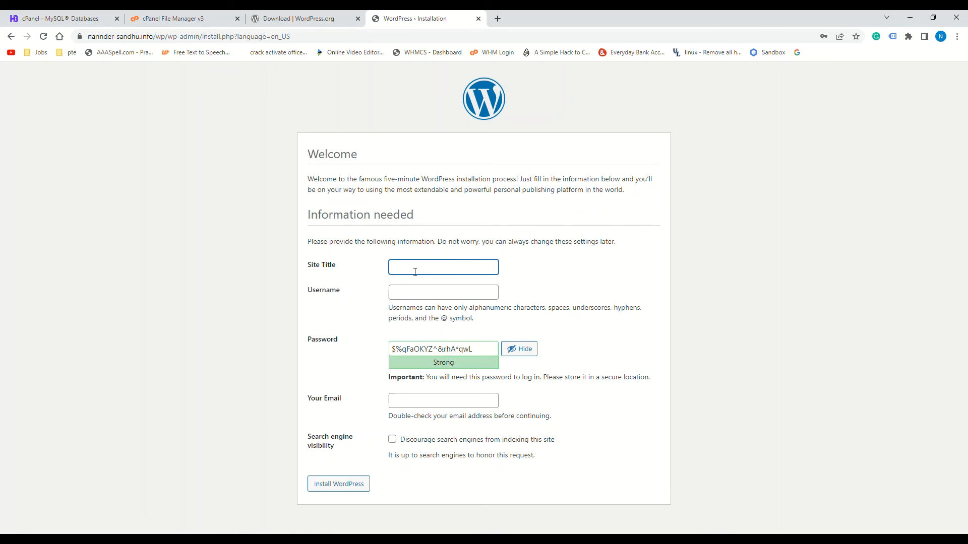
left_click(417, 290)
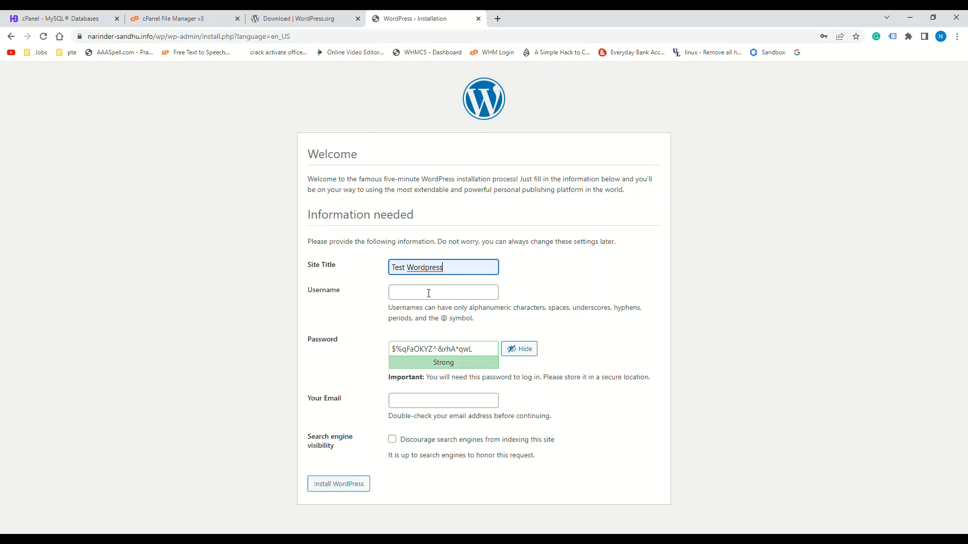
left_click(428, 294)
left_click(406, 312)
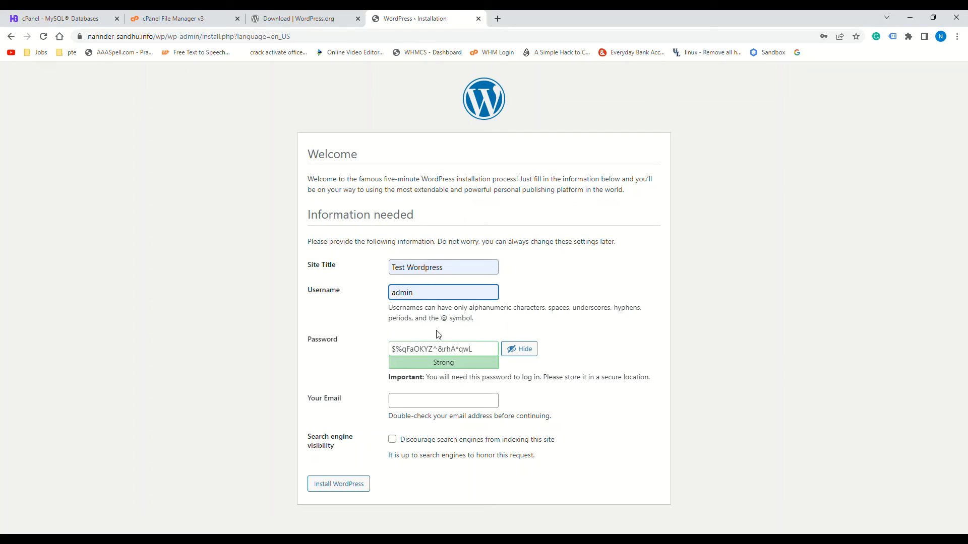
left_click_drag(487, 354, 389, 352)
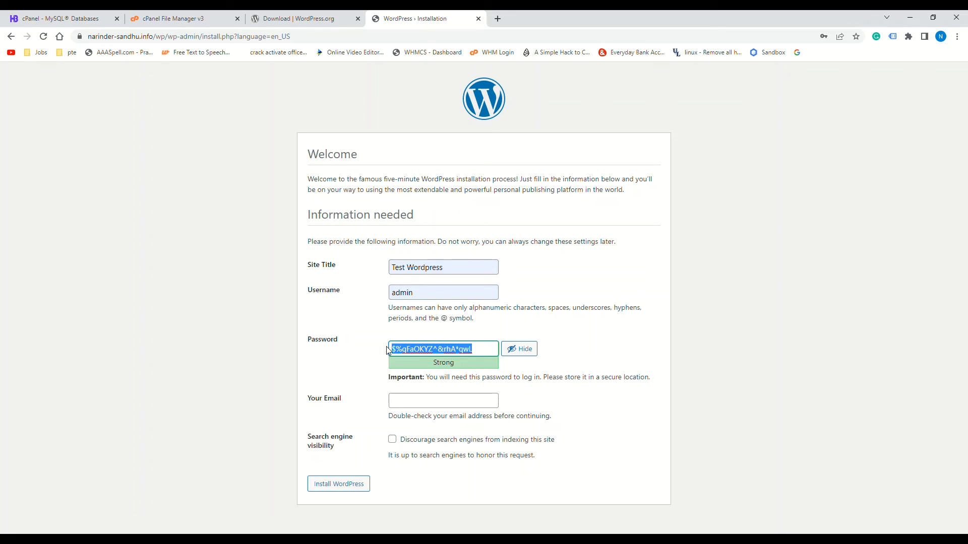
left_click(411, 406)
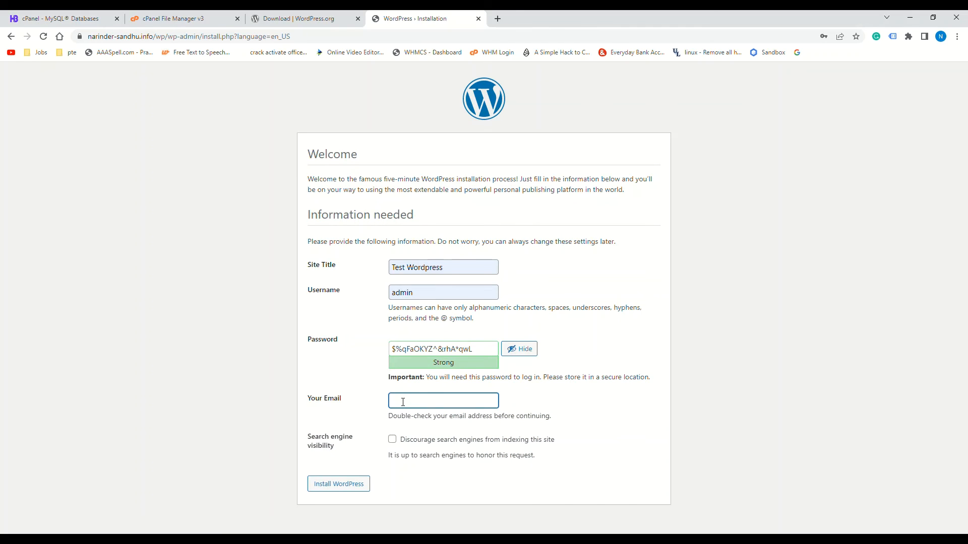
type("test@gmail.com")
left_click(349, 488)
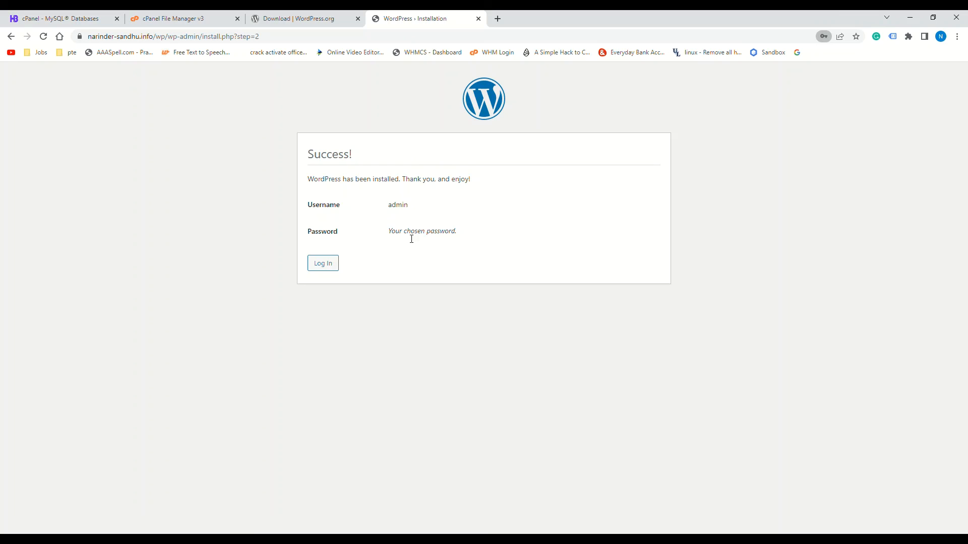
Log in as admin with the copied password, keeping Remember Me ticked
left_click(331, 264)
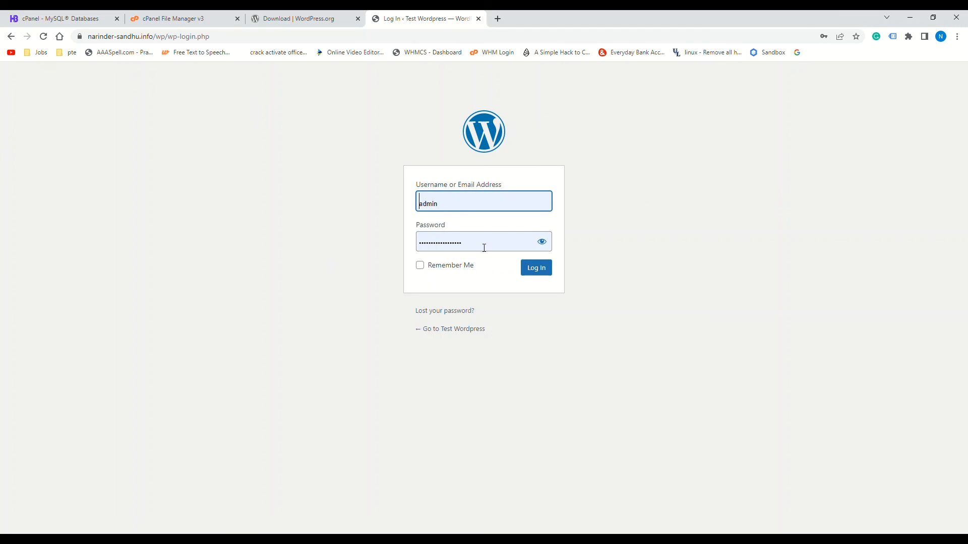
left_click(542, 241)
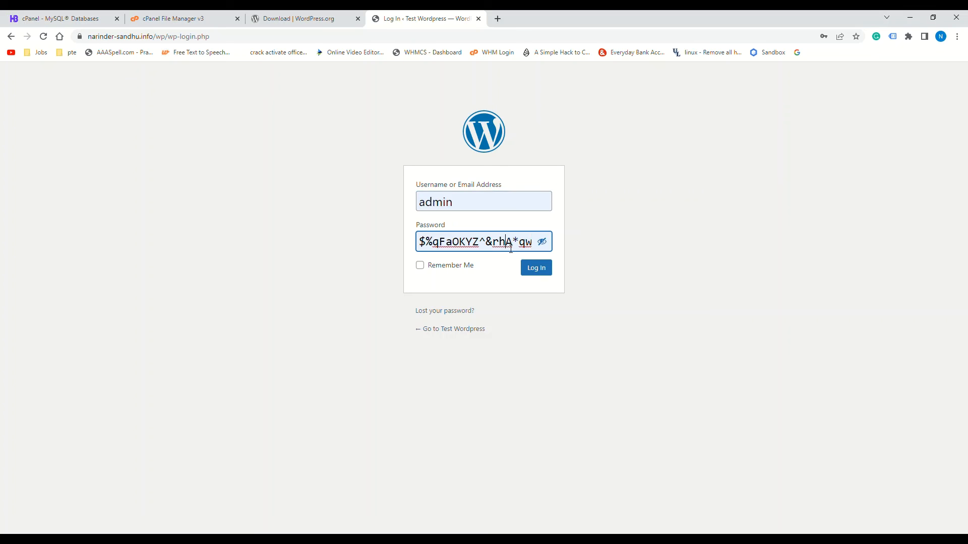
triple_click(510, 248)
key("Right")
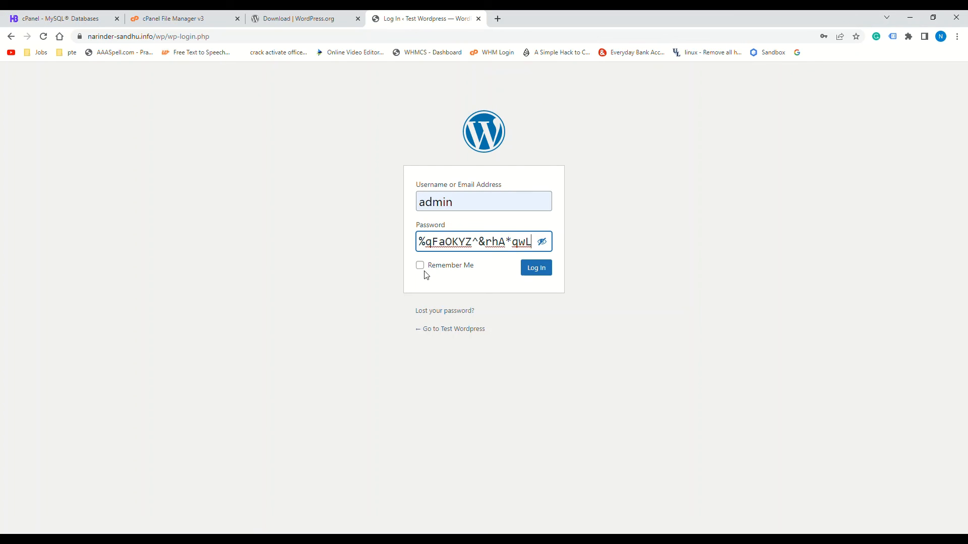
left_click(420, 266)
left_click(537, 273)
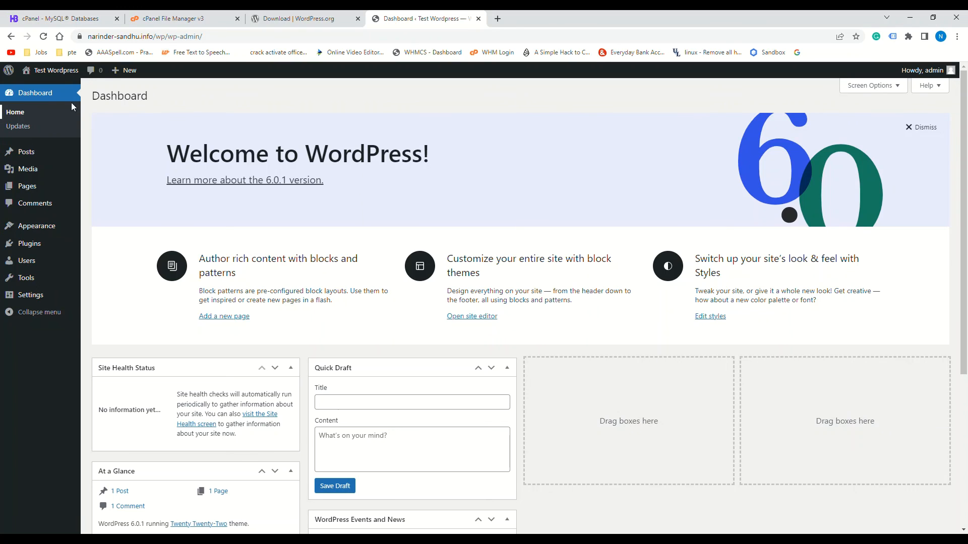
Open the live Test Wordpress site from the admin bar and scroll past the Hello world! post
mouse_move(66, 73)
left_click(47, 89)
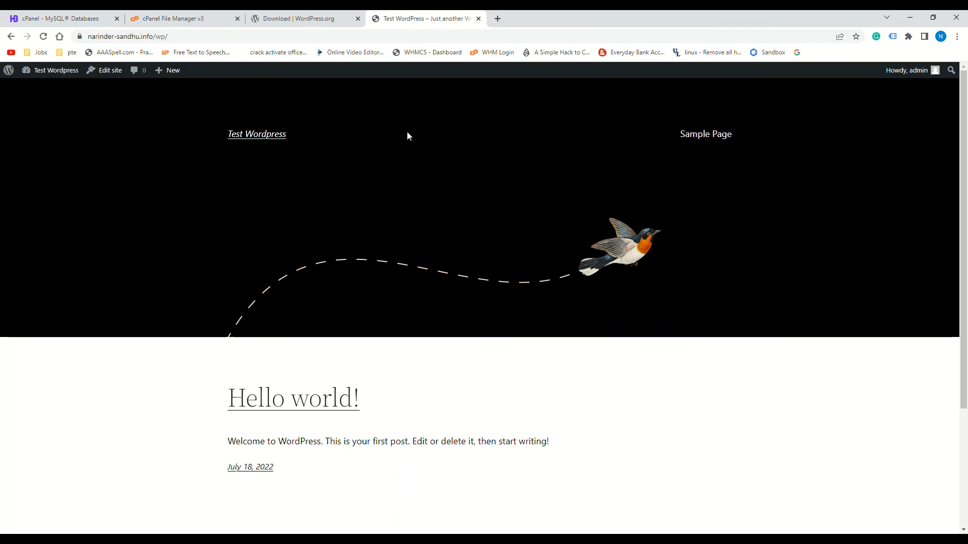
scroll(407, 132, "down", 3)
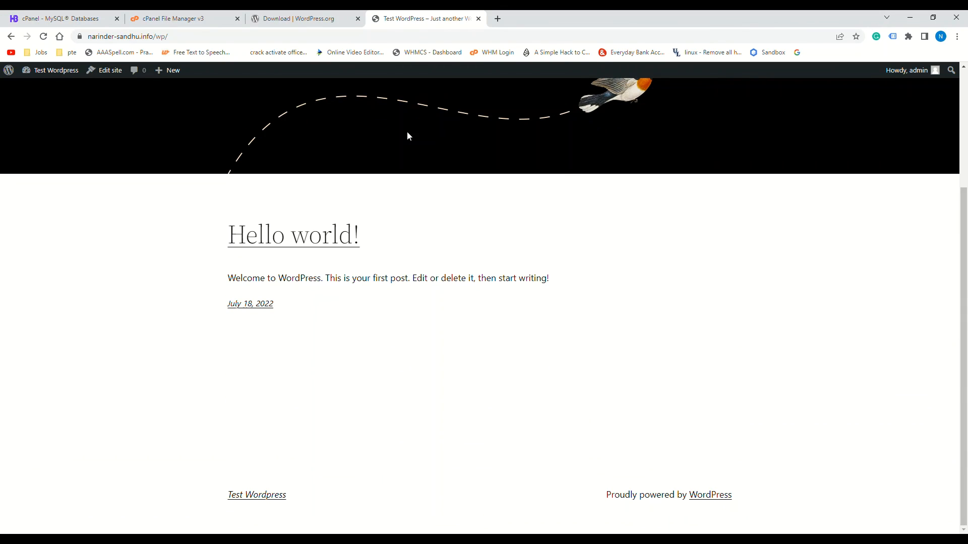
scroll(407, 132, "up", 3)
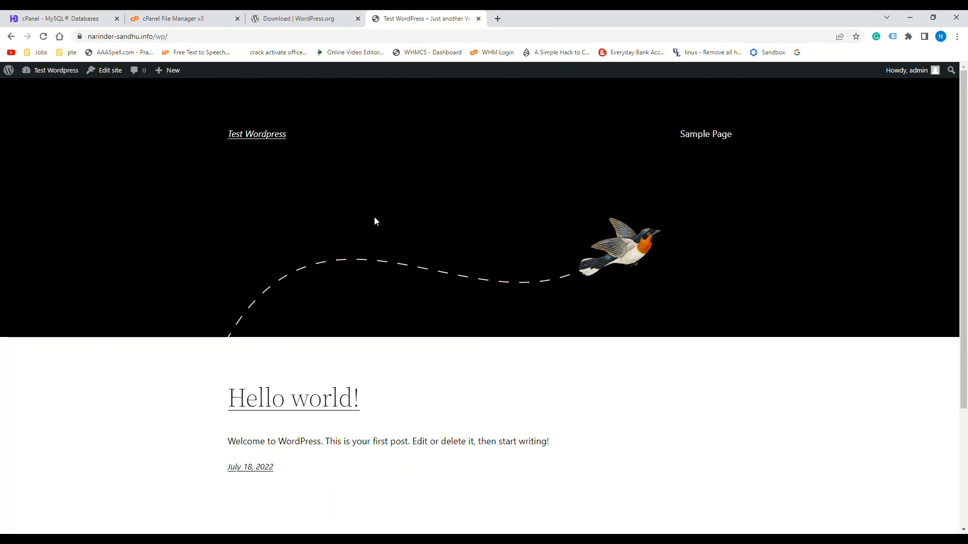
scroll(374, 221, "down", 3)
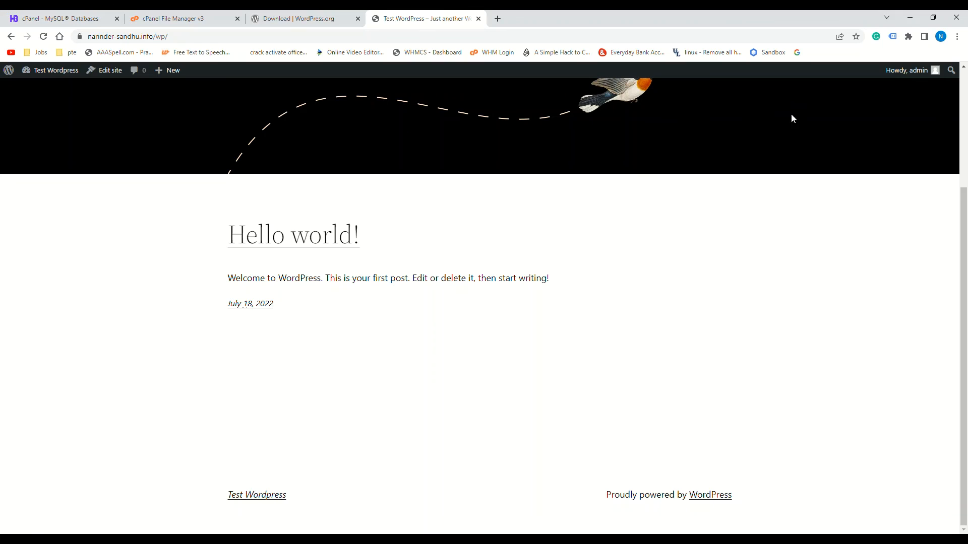